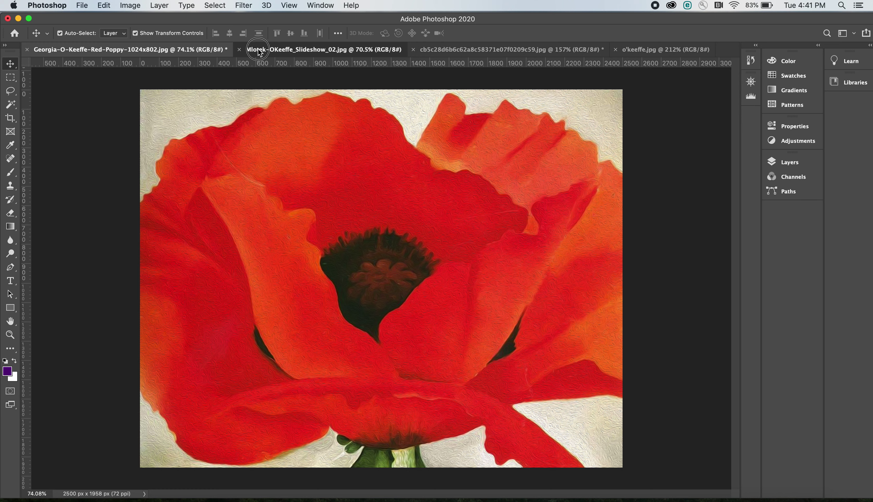
Review the four open images: the red poppy, the caped figure, the elderly portrait and the horned skull painting.
click(258, 49)
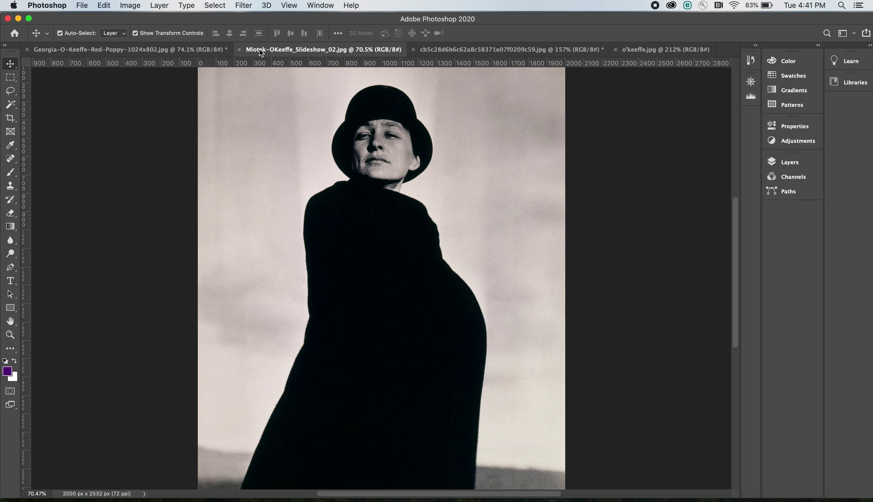
click(486, 49)
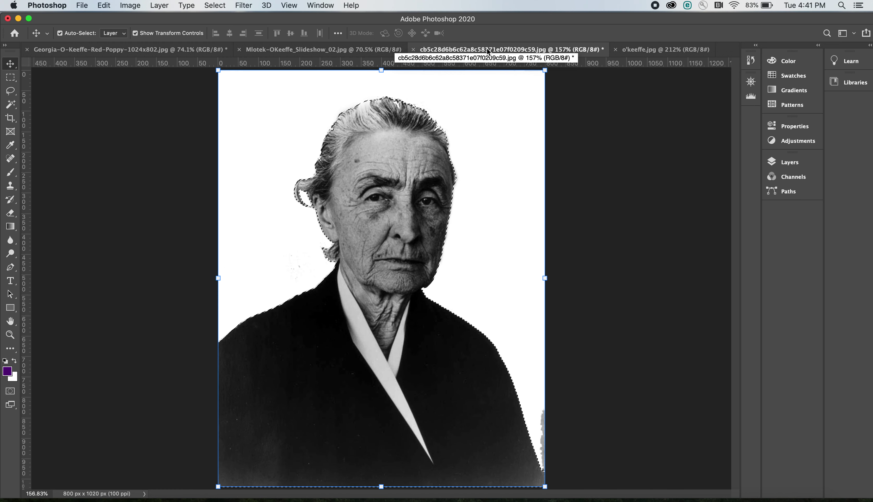
click(665, 47)
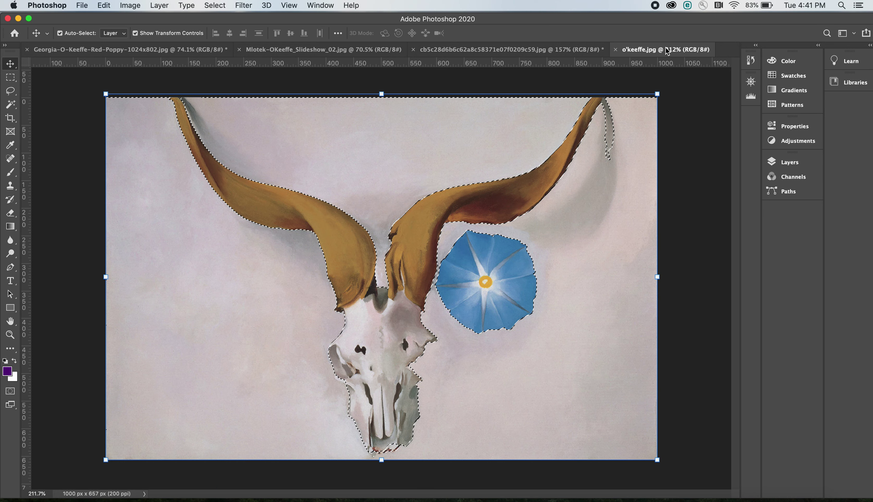
click(521, 50)
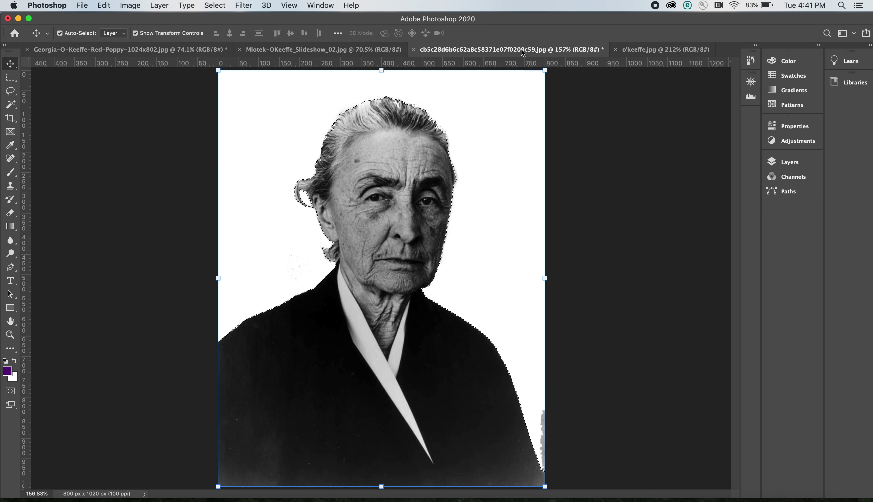
click(326, 50)
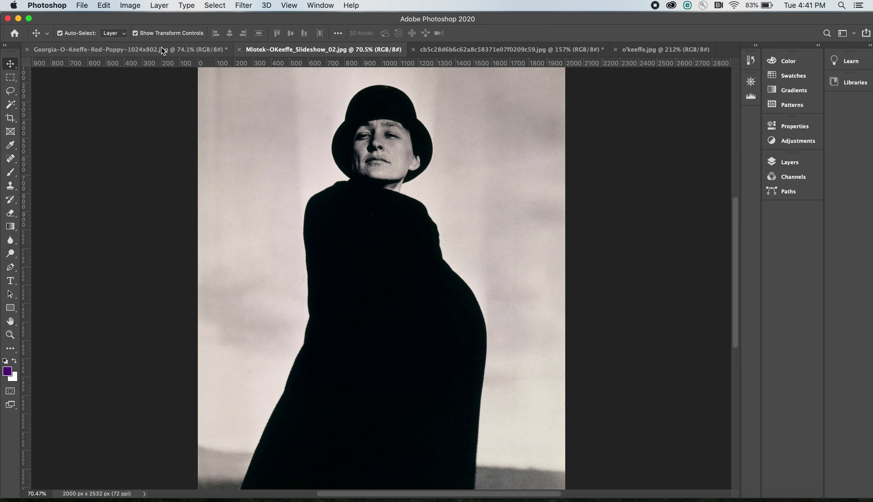
click(161, 50)
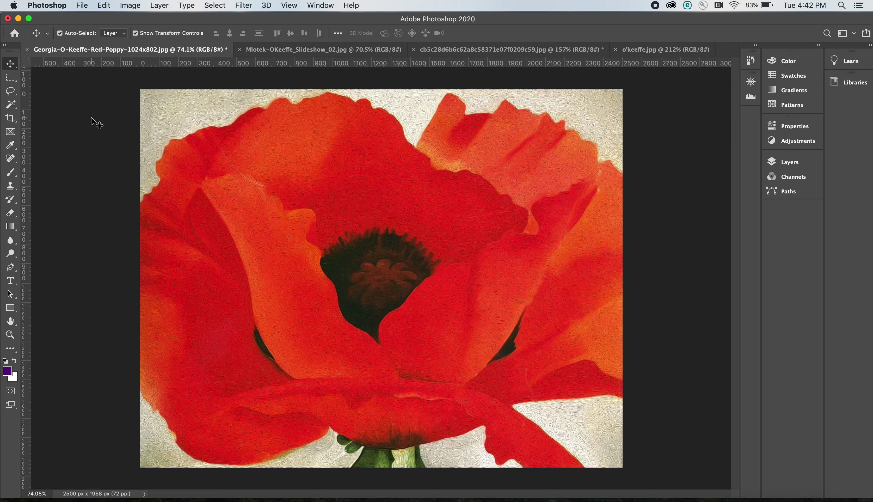
click(279, 49)
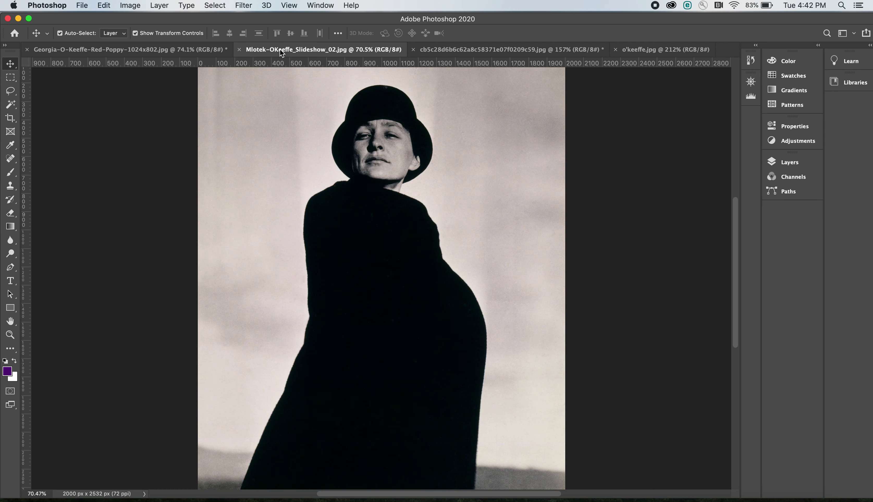
click(491, 49)
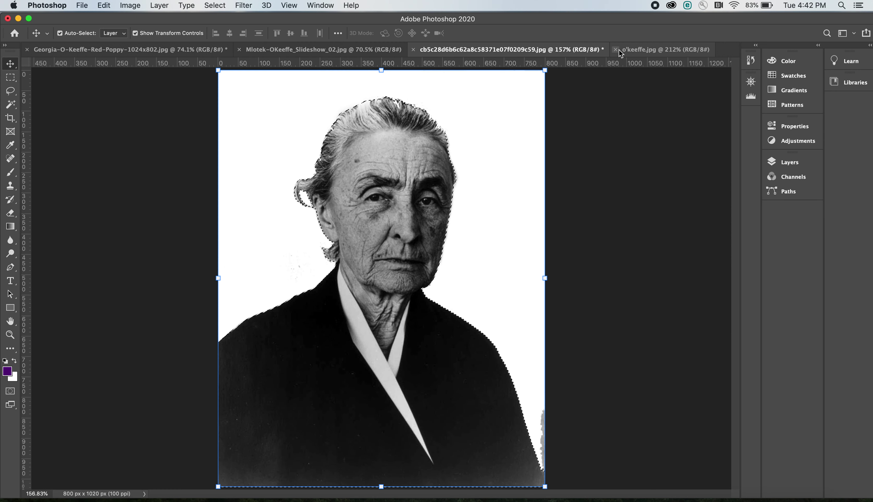
click(638, 49)
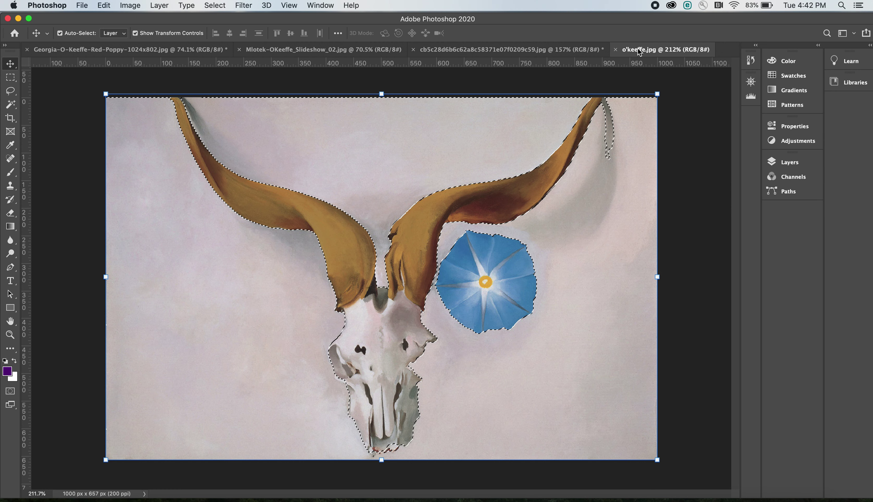
click(494, 48)
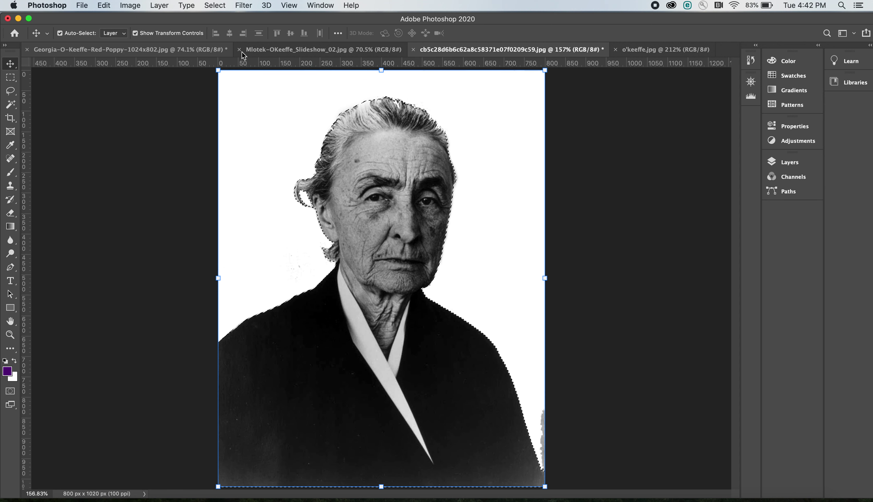
click(273, 52)
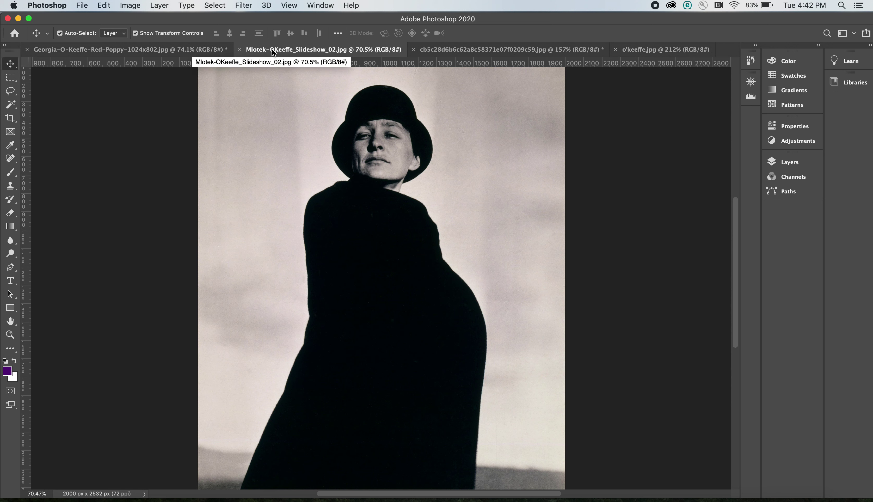
click(150, 52)
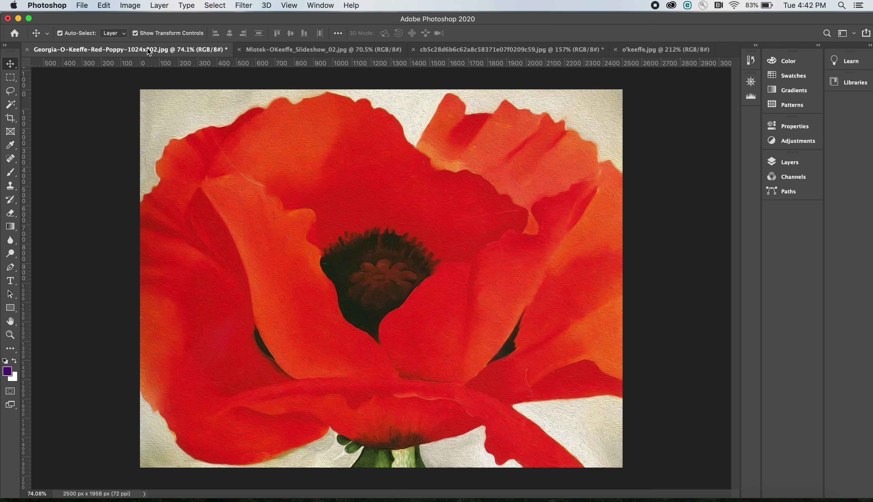
click(654, 50)
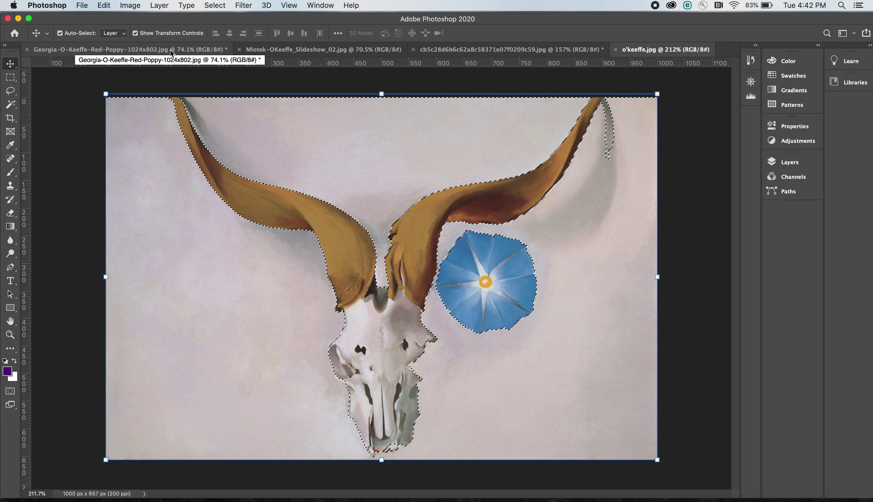
click(139, 49)
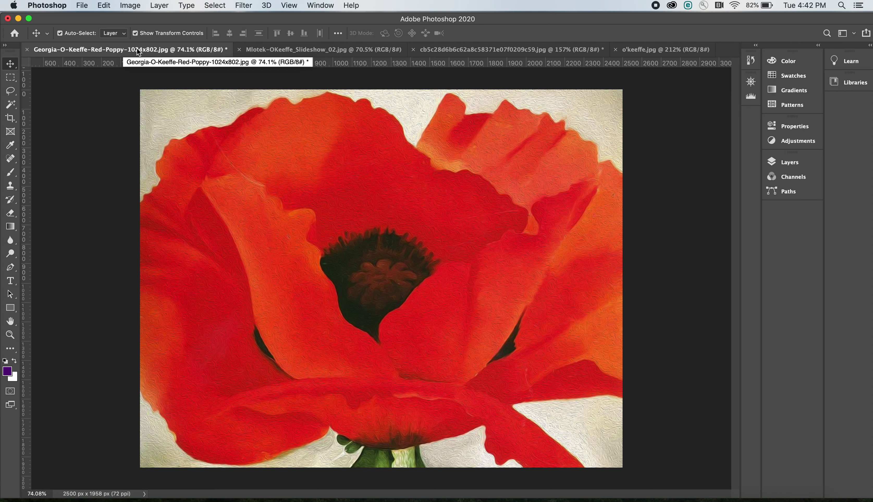
In the caped-figure photo, select the background around the figure with the Magic Wand at tolerance 50, adding areas together.
click(260, 50)
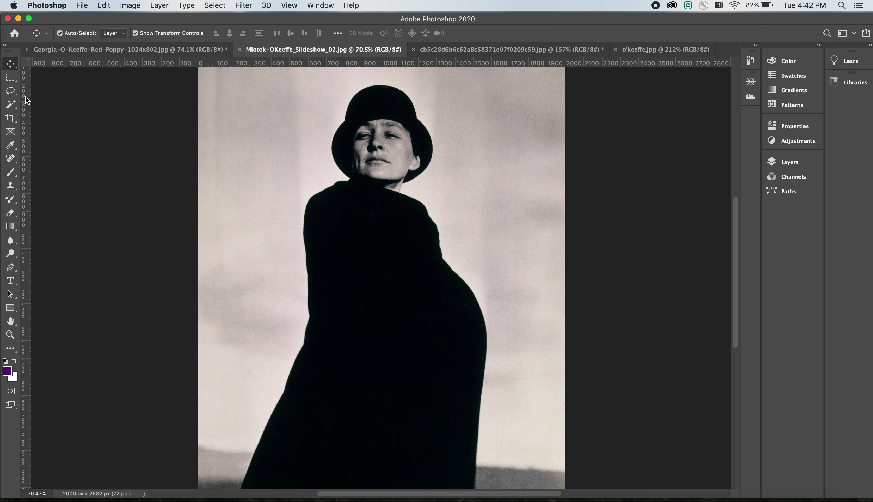
click(11, 105)
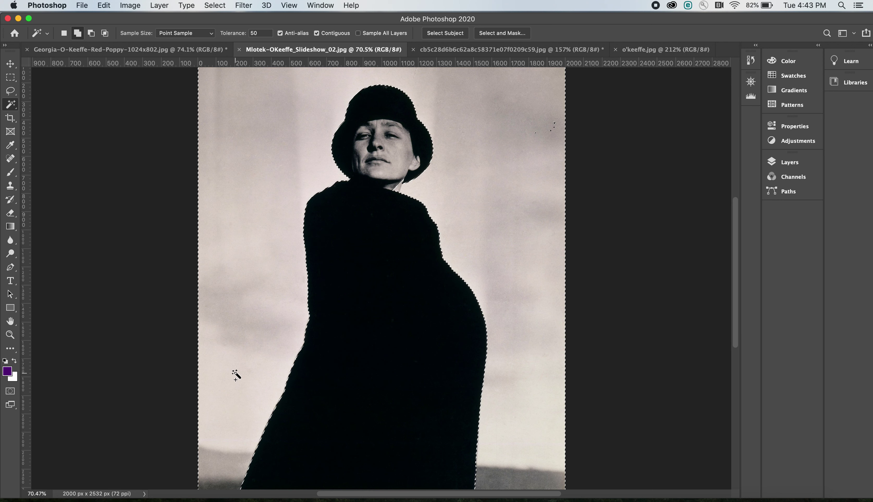
scroll(260, 272, down, 2)
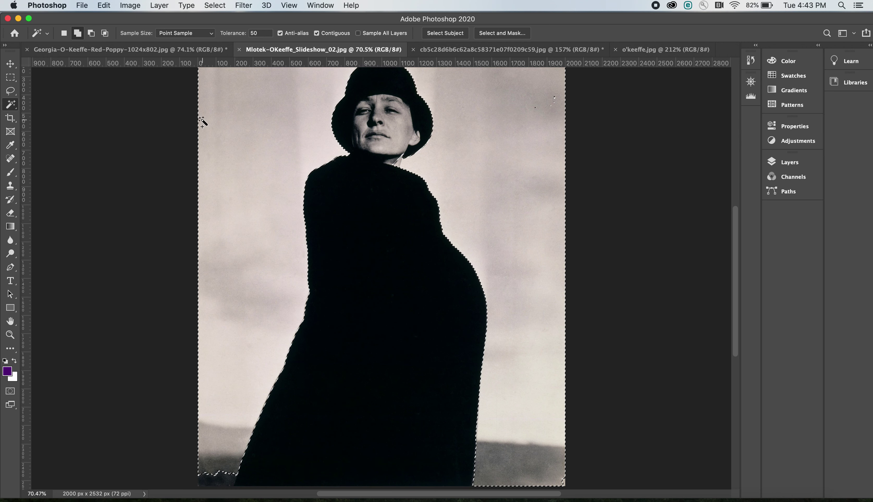
scroll(206, 127, up, 2)
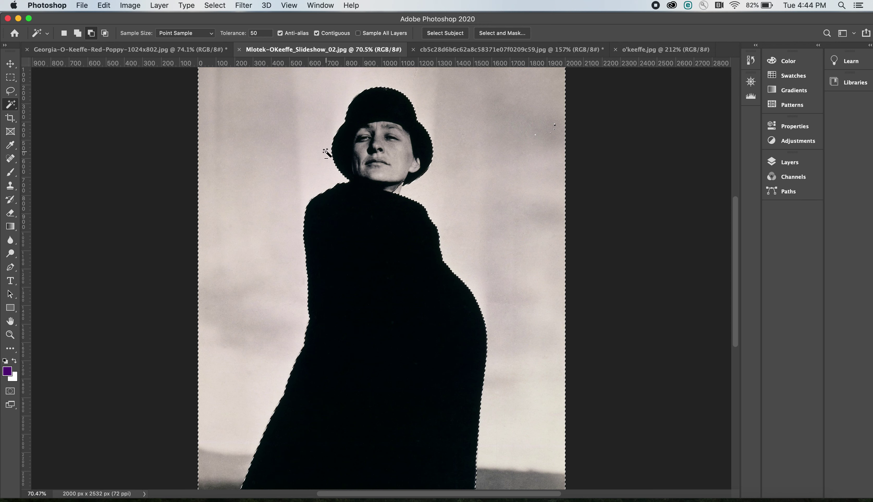
Subtract the stray selected area on the figure's neck below the ear using the Lasso with a 2 px feather.
click(11, 91)
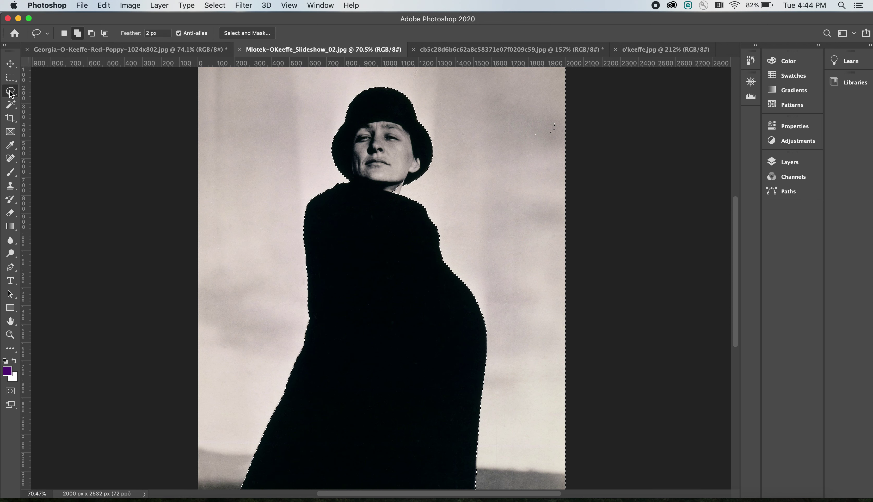
click(93, 35)
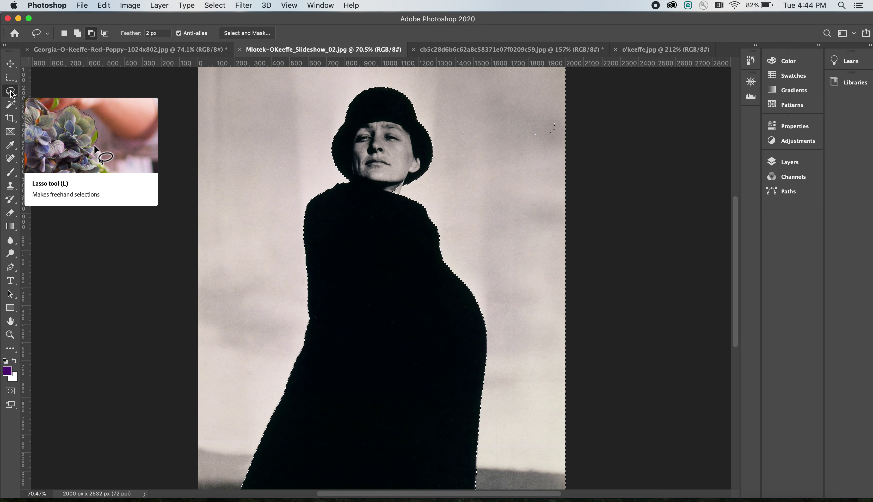
click(93, 34)
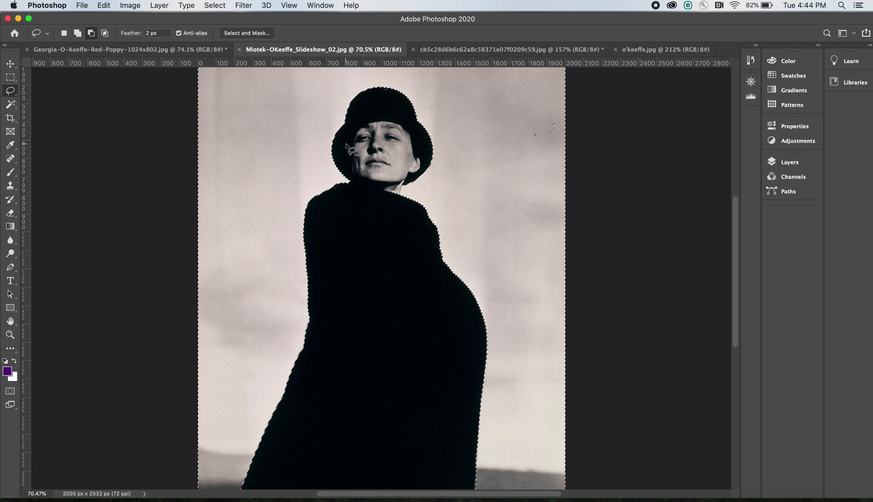
mouse_move(409, 173)
mouse_down()
mouse_move(396, 199)
mouse_move(385, 189)
mouse_up()
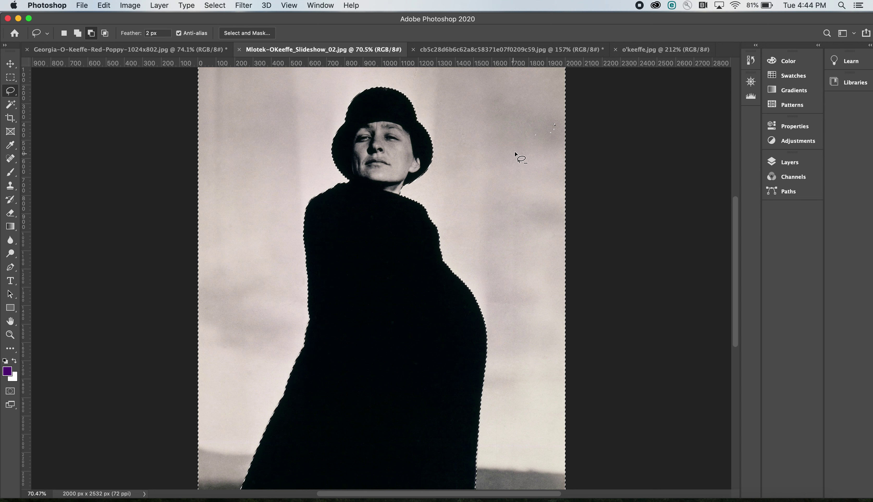
mouse_move(518, 148)
mouse_down()
mouse_move(524, 106)
mouse_move(535, 95)
mouse_move(553, 99)
mouse_move(559, 141)
mouse_move(524, 160)
mouse_up()
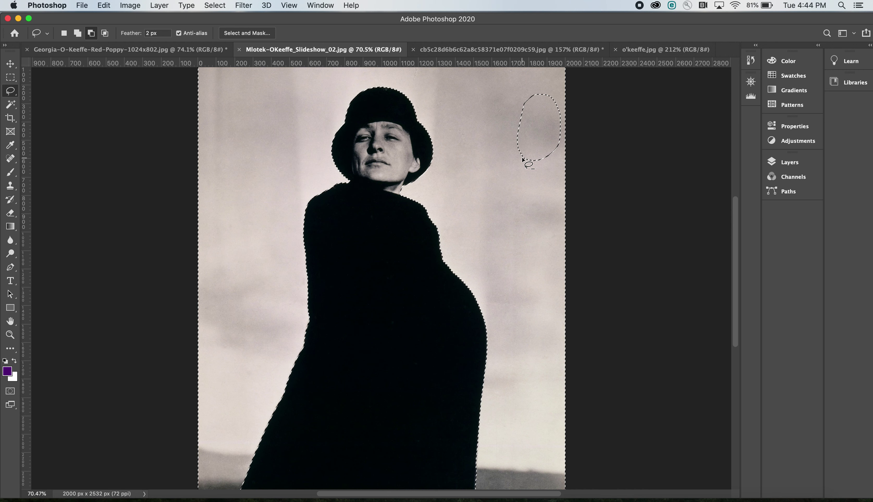
click(103, 6)
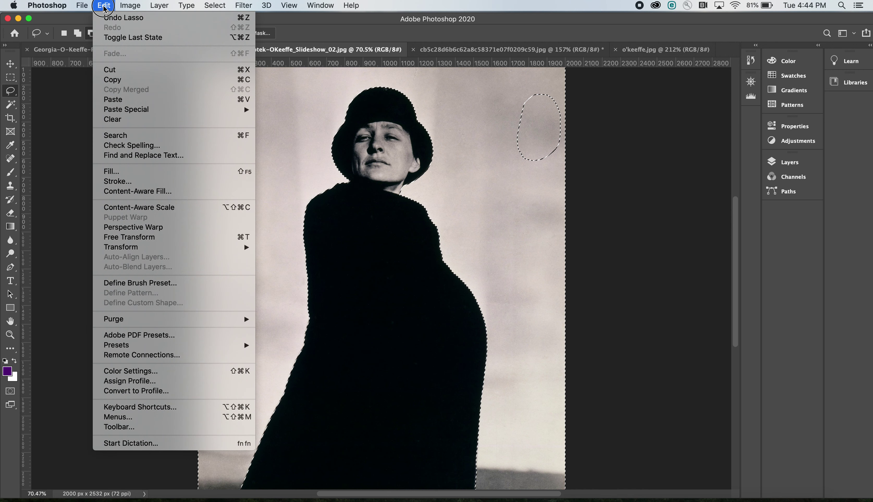
click(118, 12)
Add the unselected specks in the sky at the photo's upper right to the background selection with the Lasso.
click(78, 33)
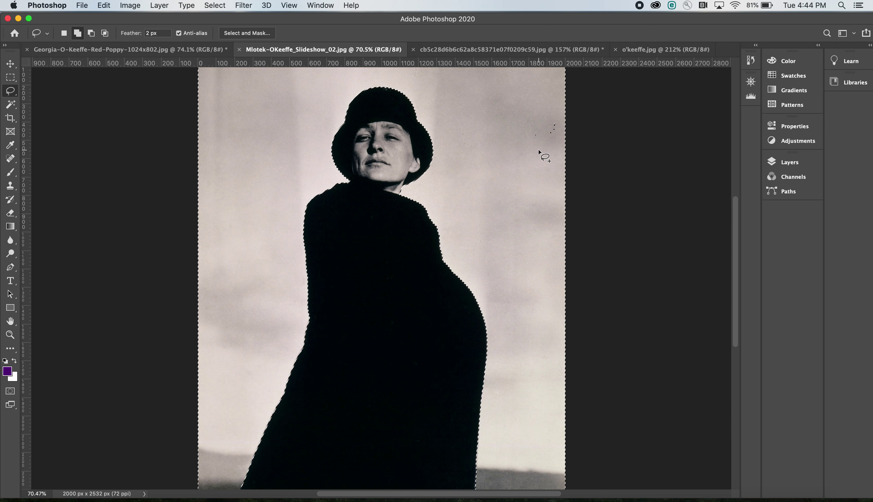
mouse_move(529, 149)
mouse_down()
mouse_move(522, 132)
mouse_move(545, 107)
mouse_move(559, 111)
mouse_move(561, 126)
mouse_move(539, 156)
mouse_up()
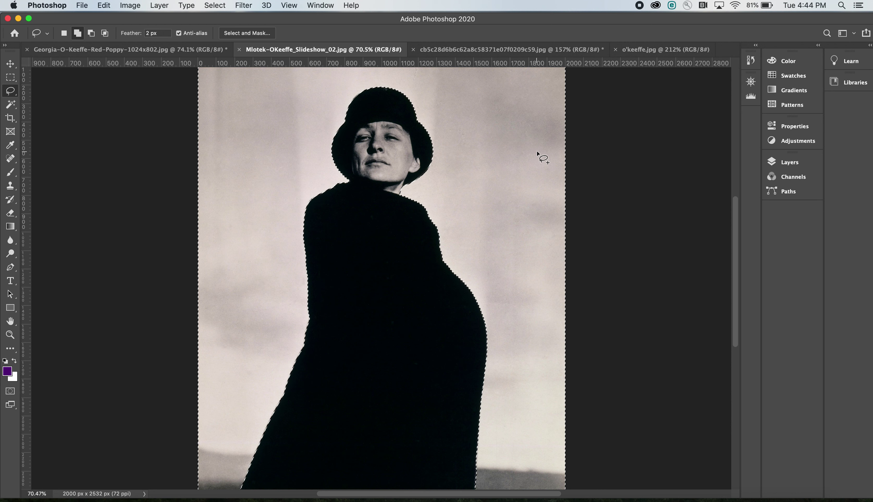
click(11, 65)
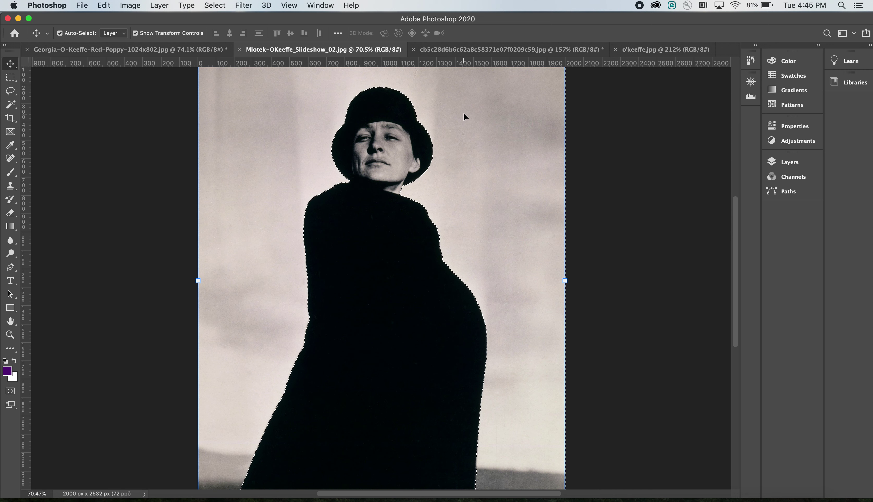
Add the unselected dark ground in the photo's lower-left corner to the background selection with the Lasso, then switch to the Move tool.
scroll(464, 113, down, 3)
scroll(463, 113, up, 3)
scroll(464, 113, up, 2)
scroll(463, 113, down, 5)
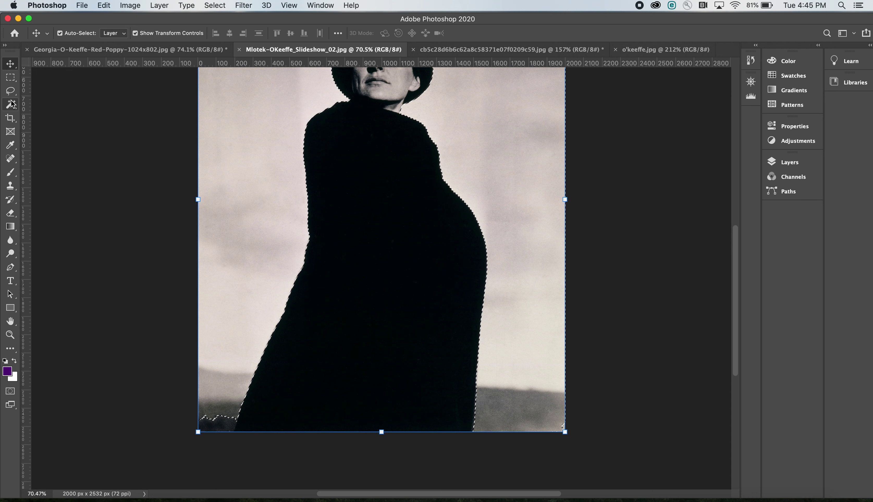
click(10, 91)
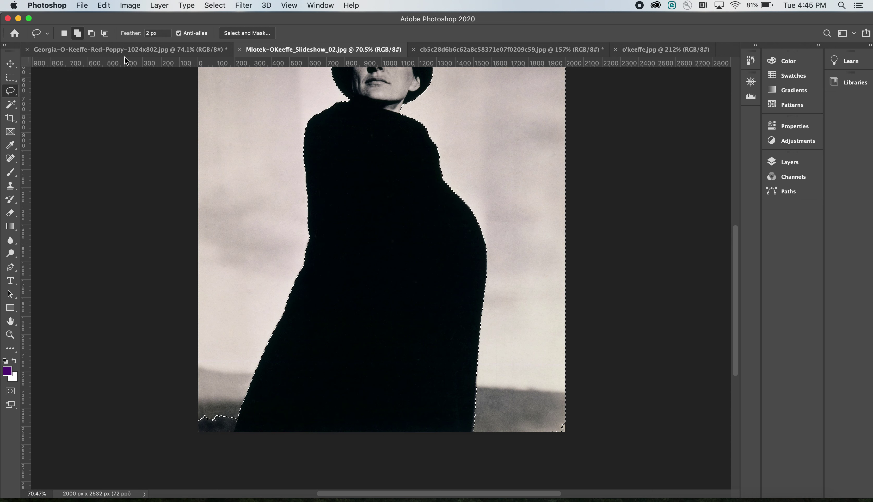
click(92, 34)
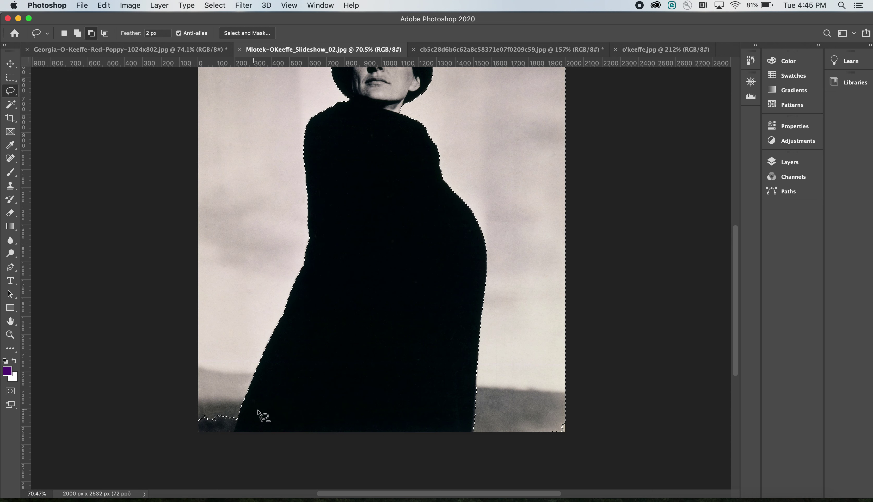
mouse_move(237, 413)
mouse_down()
mouse_move(219, 425)
mouse_move(235, 409)
mouse_up()
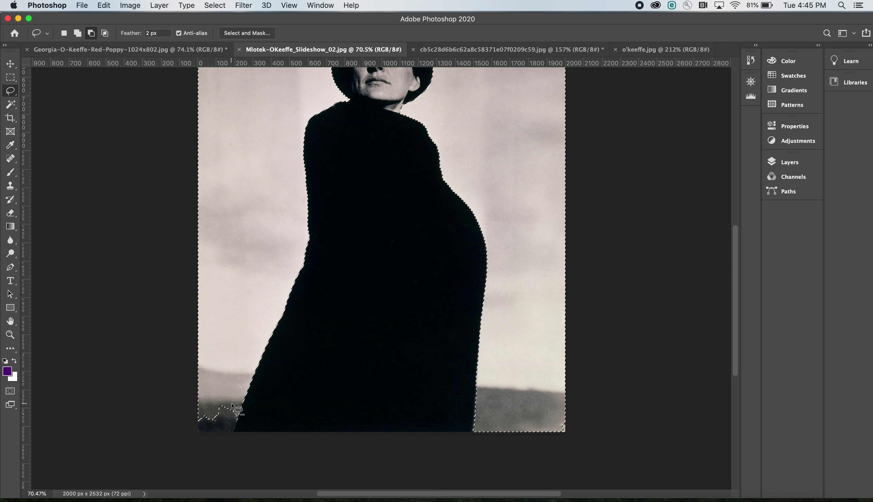
scroll(118, 146, down, 1)
click(79, 32)
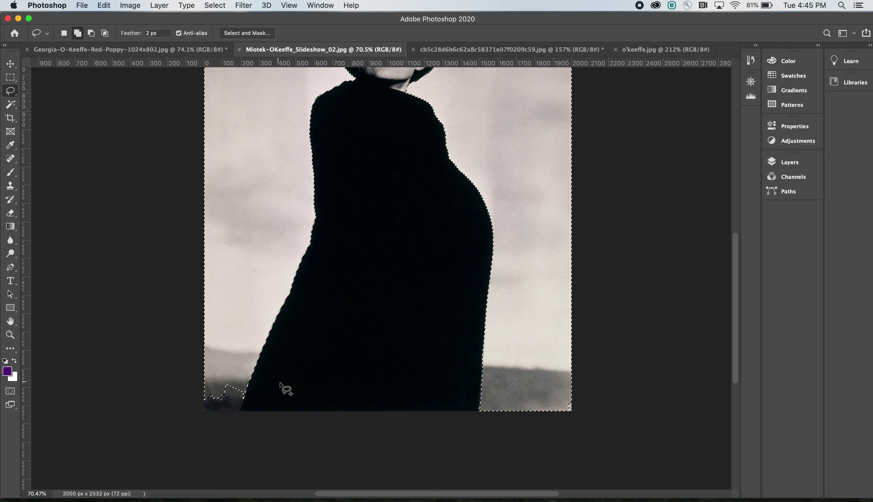
mouse_move(244, 381)
mouse_down()
mouse_move(241, 412)
mouse_move(198, 409)
mouse_move(216, 371)
mouse_move(239, 366)
mouse_up()
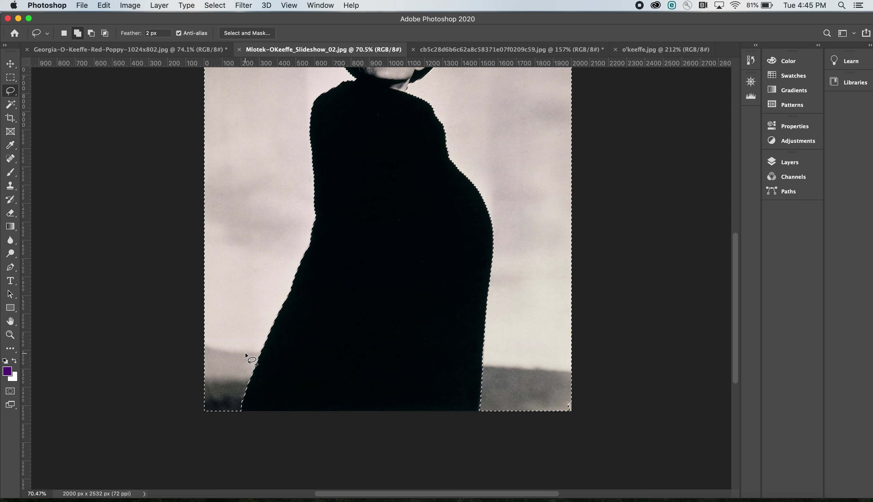
scroll(245, 354, up, 5)
scroll(244, 354, up, 1)
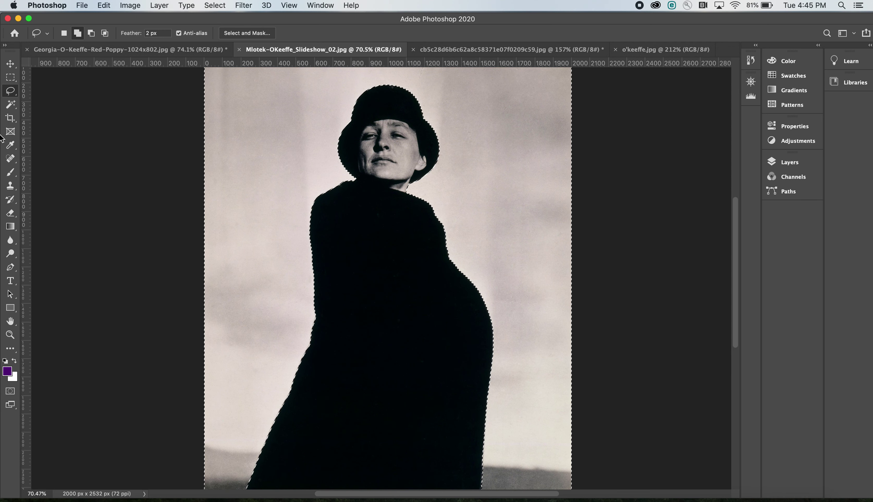
click(10, 64)
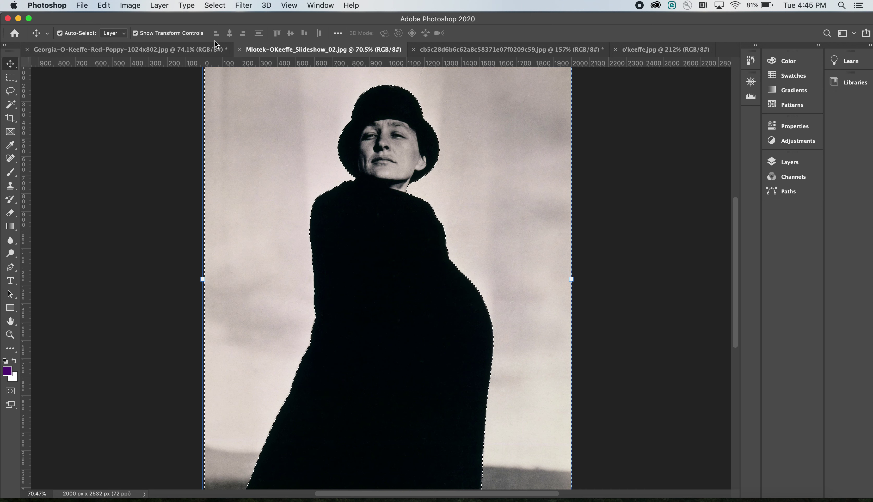
Invert the background selection to select the caped figure instead, and cut the figure out of the photo.
click(214, 6)
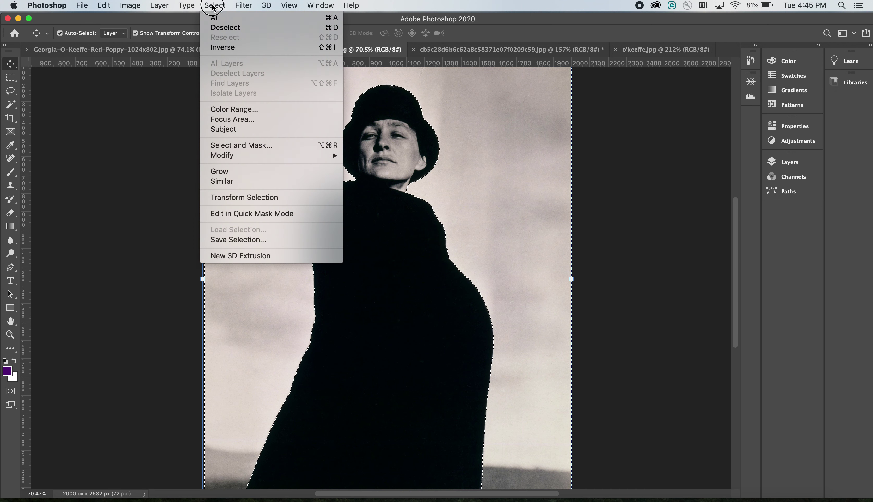
click(219, 48)
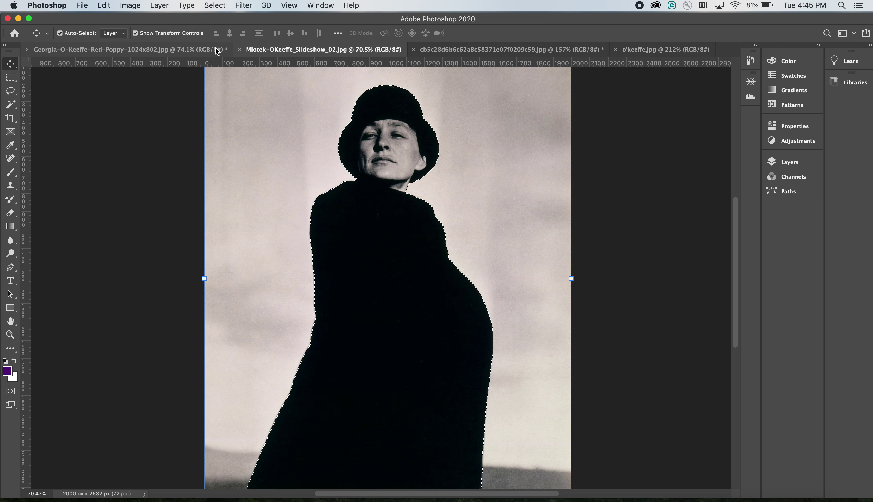
scroll(273, 111, down, 3)
scroll(272, 113, up, 4)
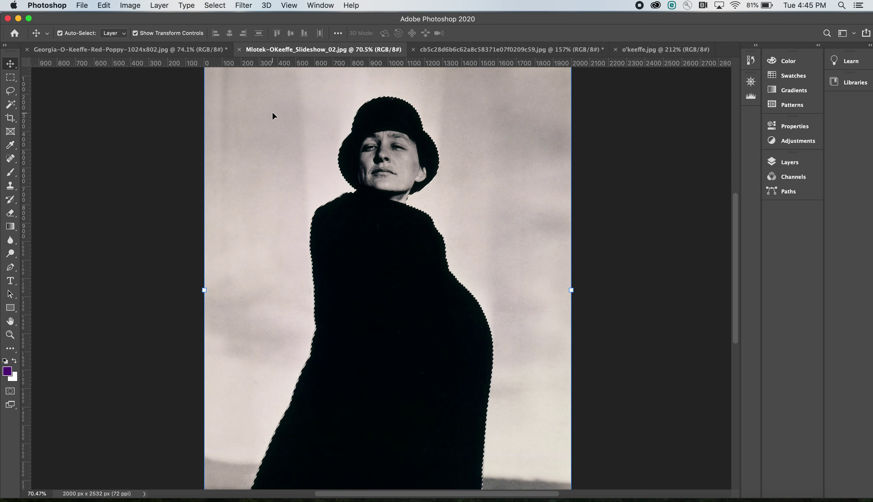
scroll(269, 108, down, 1)
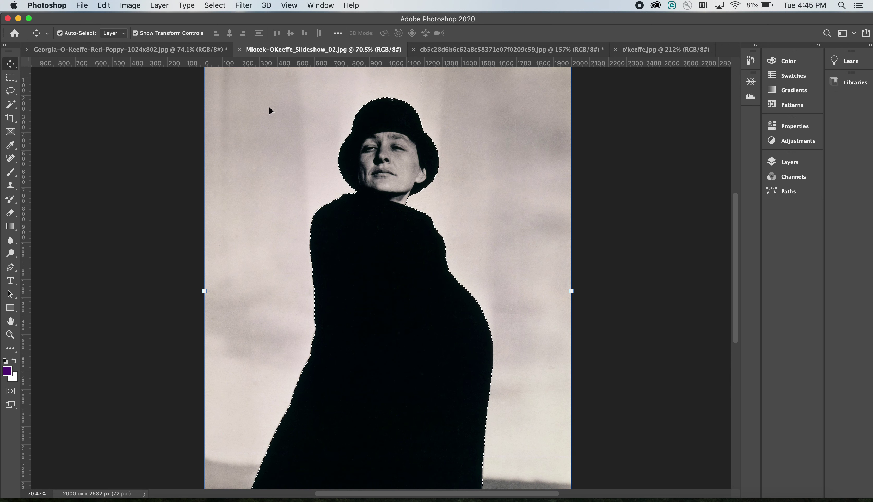
scroll(269, 110, down, 1)
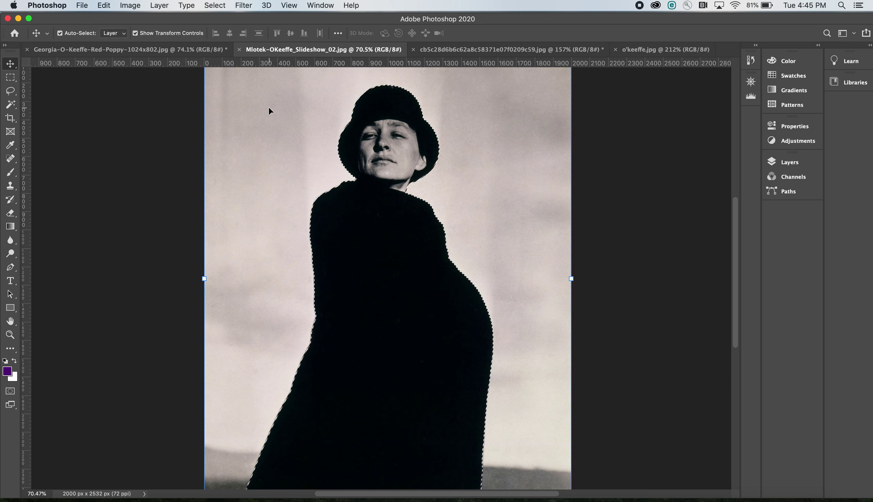
click(104, 6)
click(106, 69)
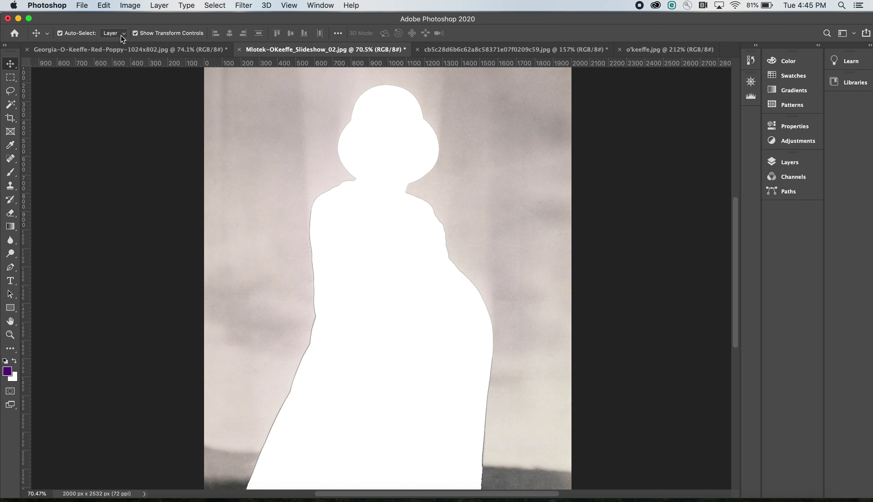
Paste the cut figure into the Georgia-O-Keeffe-Red-Poppy painting and move it over the poppy's right half.
click(176, 51)
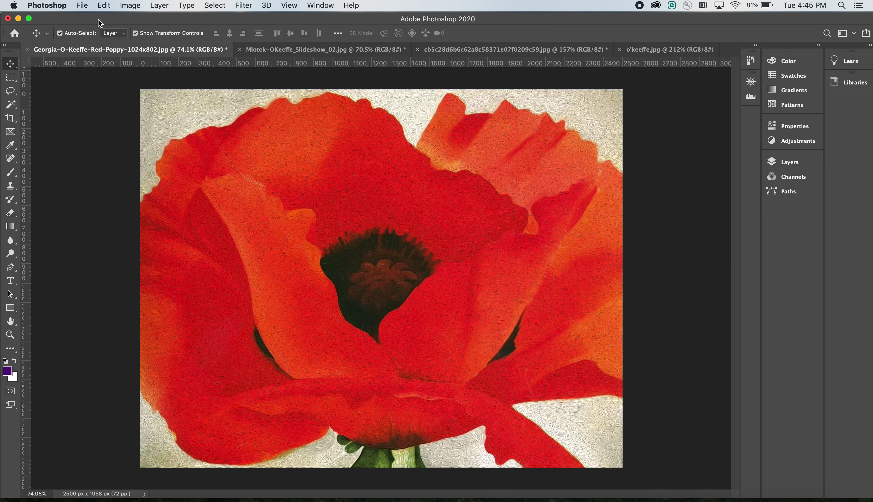
click(104, 6)
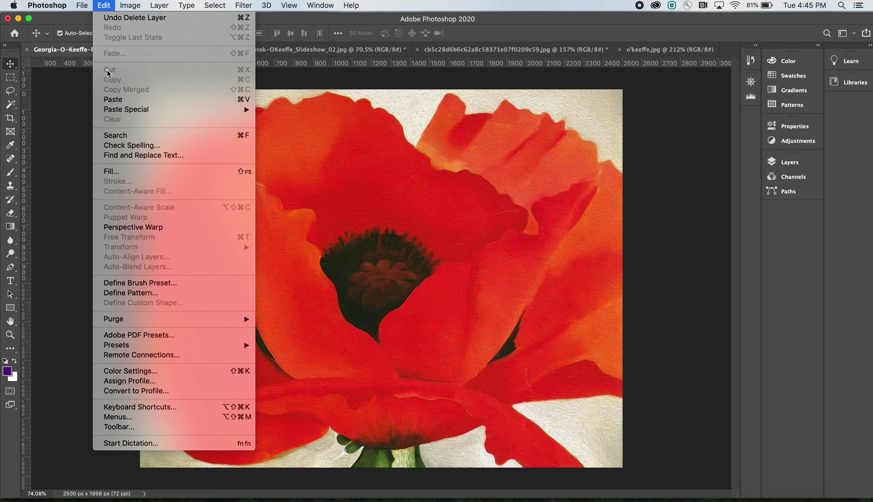
click(109, 98)
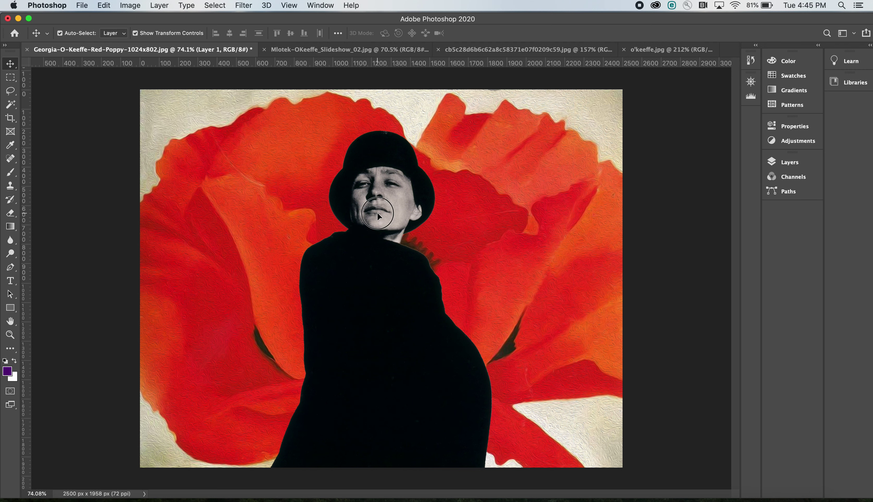
drag(377, 212, 502, 182)
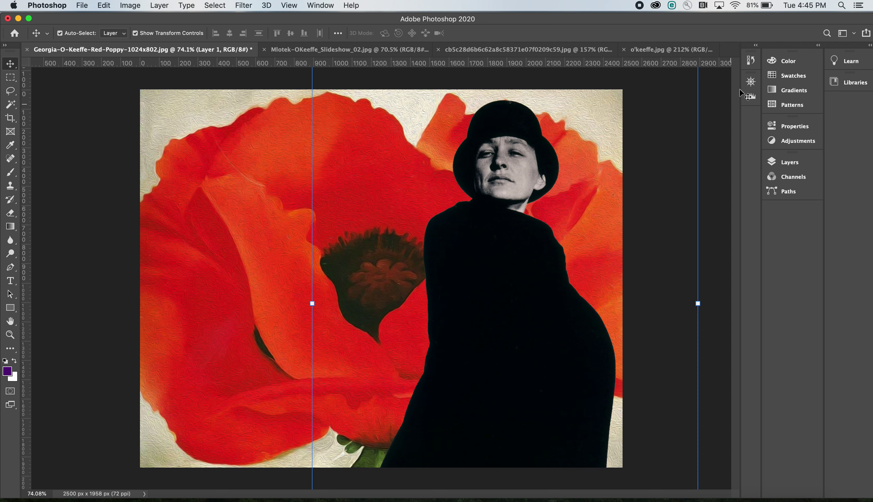
Scale the caped figure to about 83% and place it at the painting's right, flush with the bottom edge, applying the transform.
click(753, 84)
drag(693, 149, 695, 147)
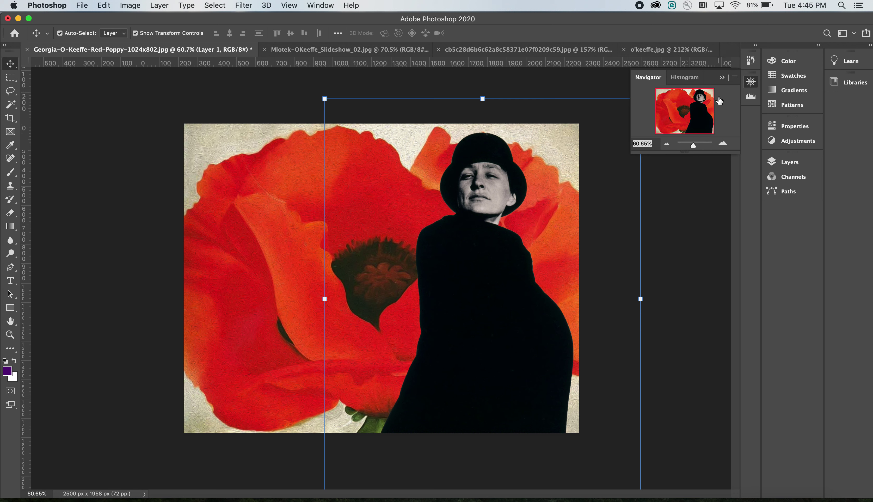
click(723, 78)
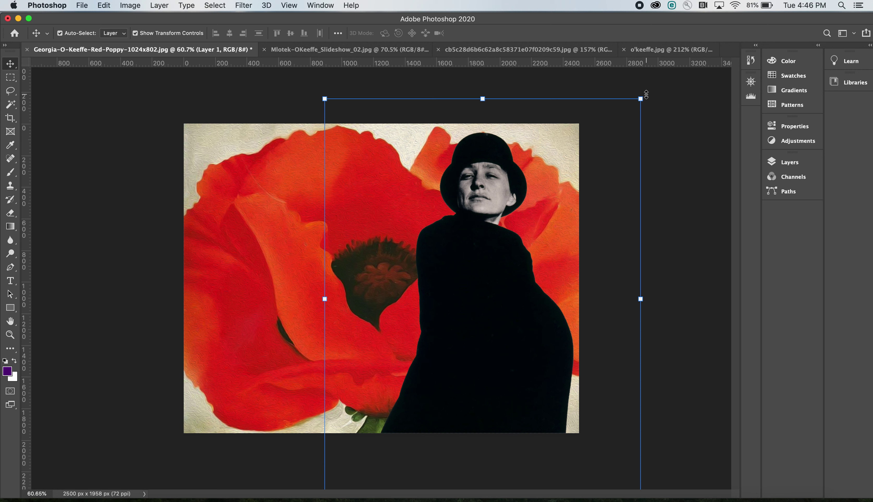
drag(641, 98, 572, 185)
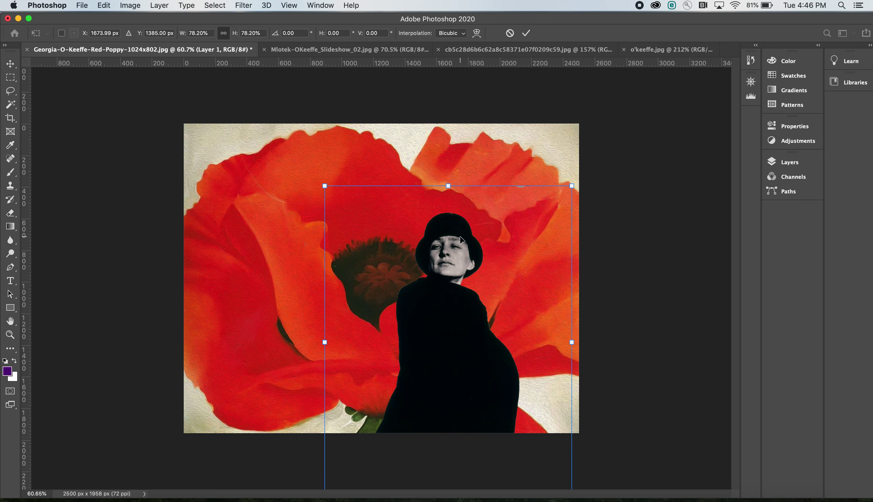
drag(461, 240, 504, 177)
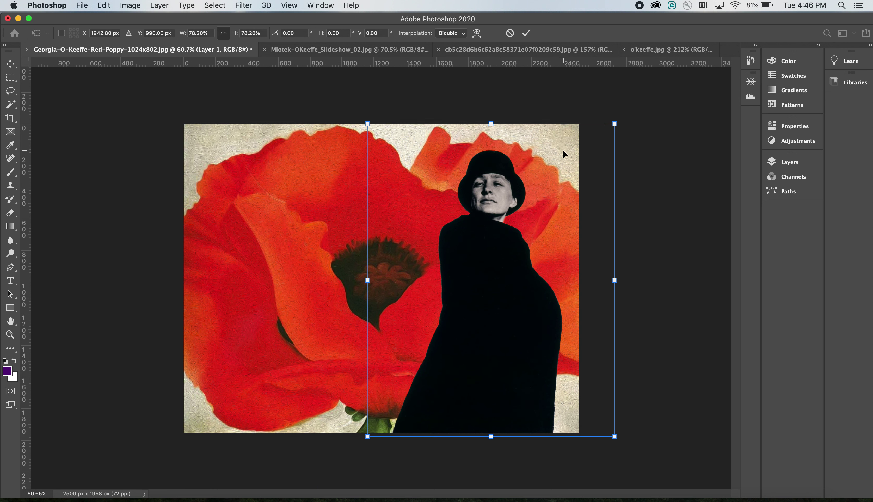
drag(614, 124, 630, 104)
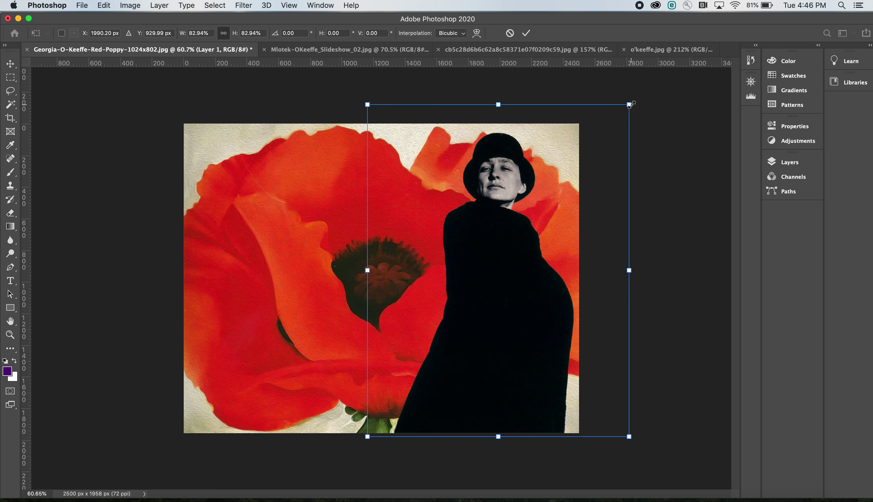
drag(505, 217, 505, 212)
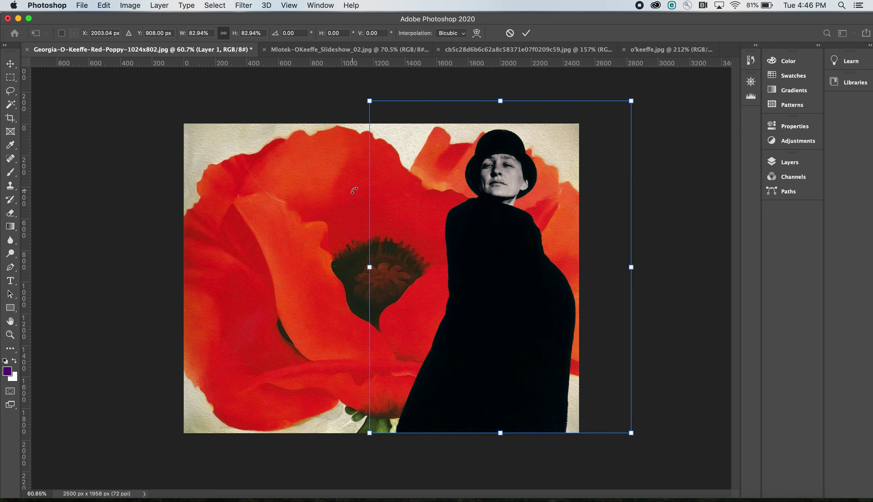
click(10, 65)
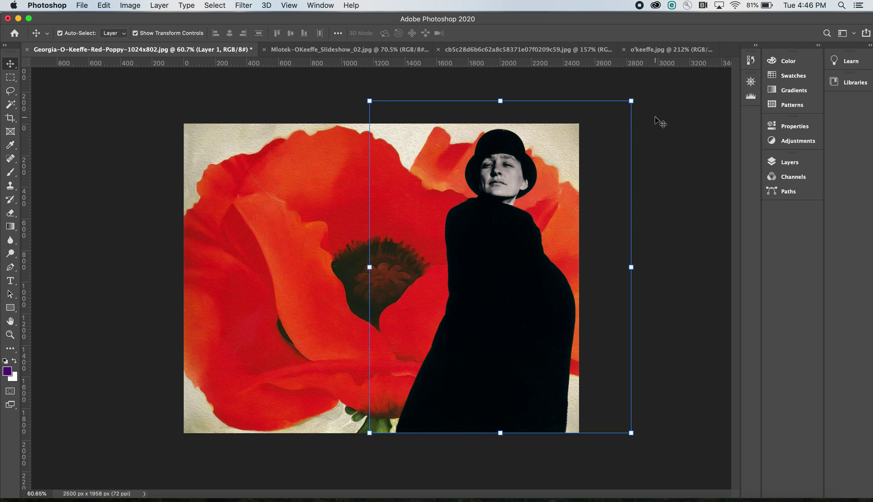
Close Mlotek-OKeeffe_Slideshow_02.jpg without saving changes and switch to the skull painting o'keeffe.jpg.
click(313, 51)
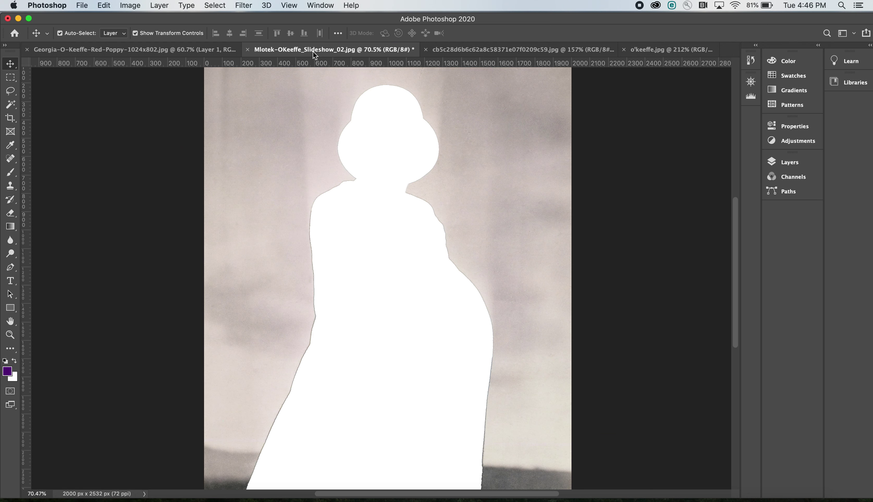
click(248, 49)
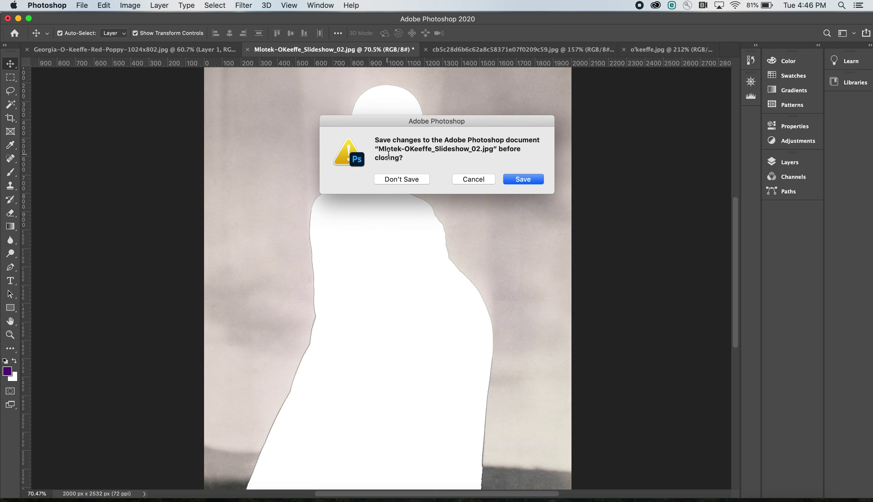
click(401, 180)
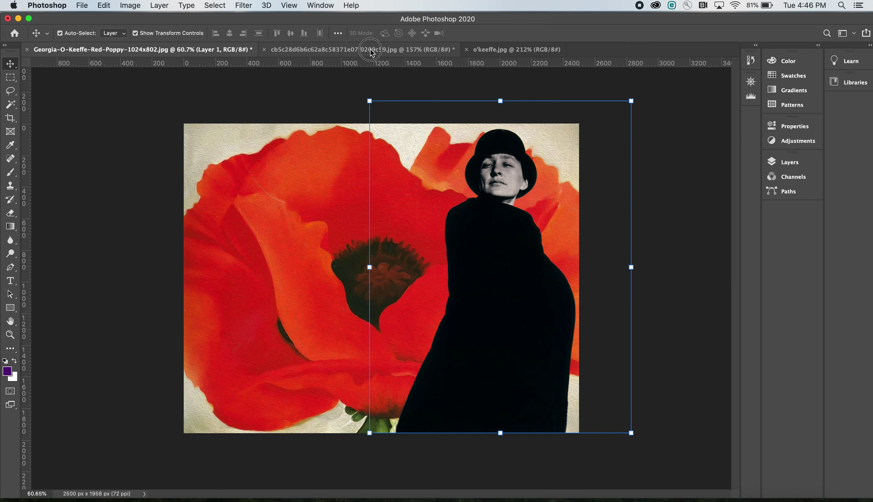
click(371, 52)
click(526, 51)
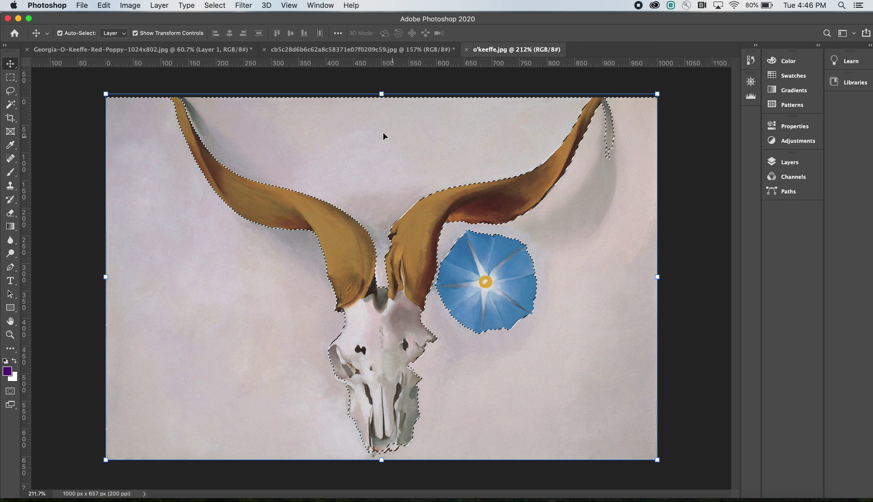
click(103, 5)
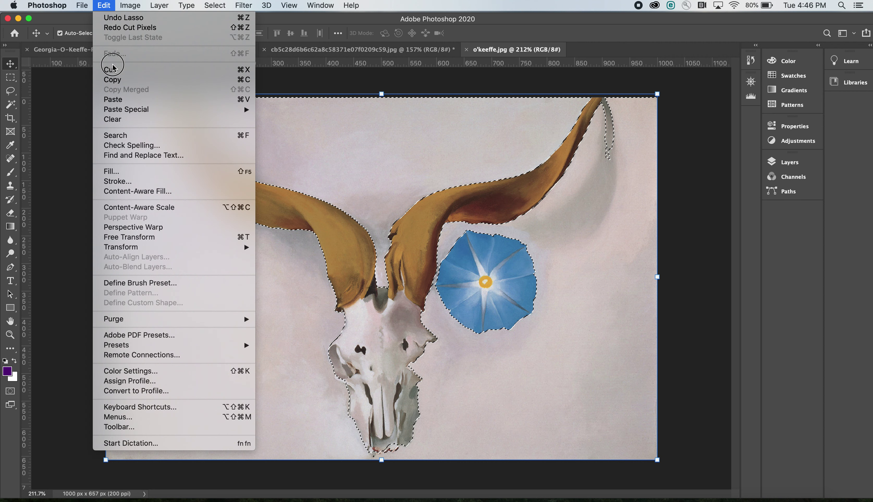
click(112, 70)
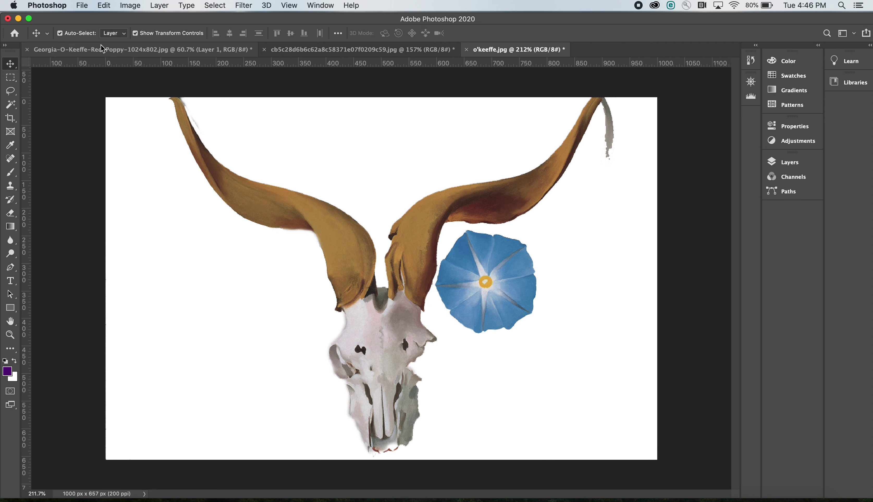
click(103, 5)
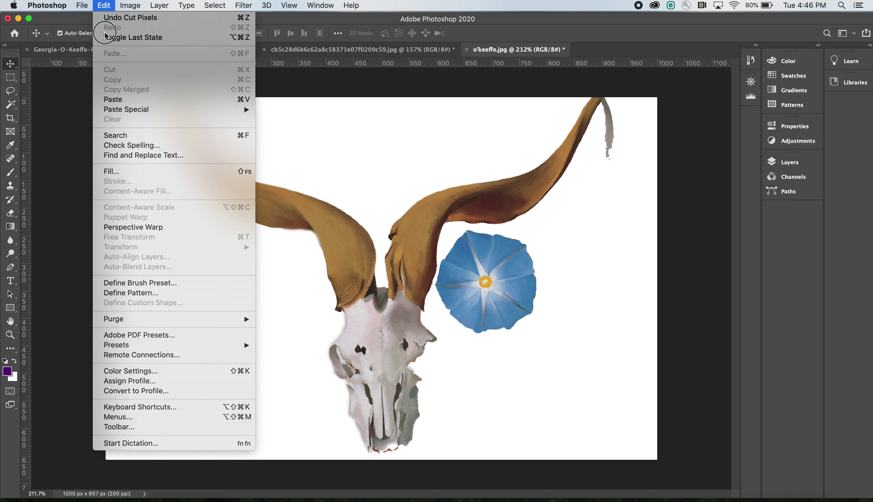
click(114, 18)
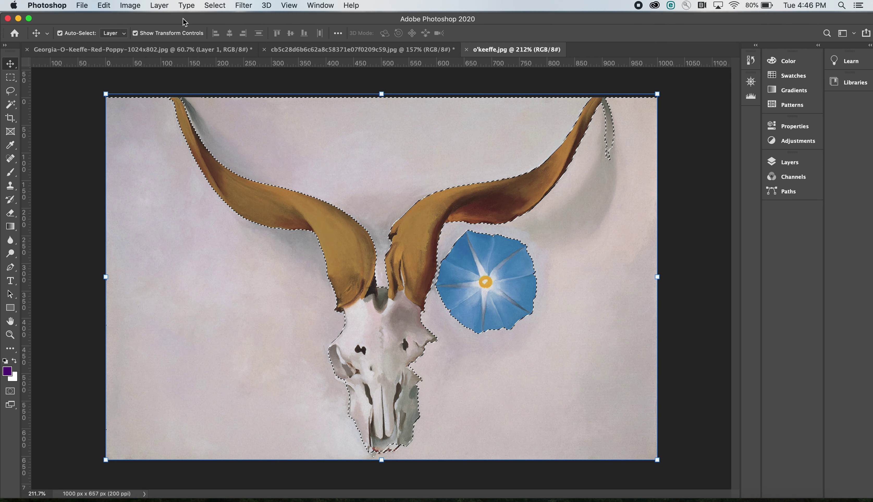
Invert the background selection in o'keeffe.jpg and cut out the horned skull and blue flower.
click(213, 6)
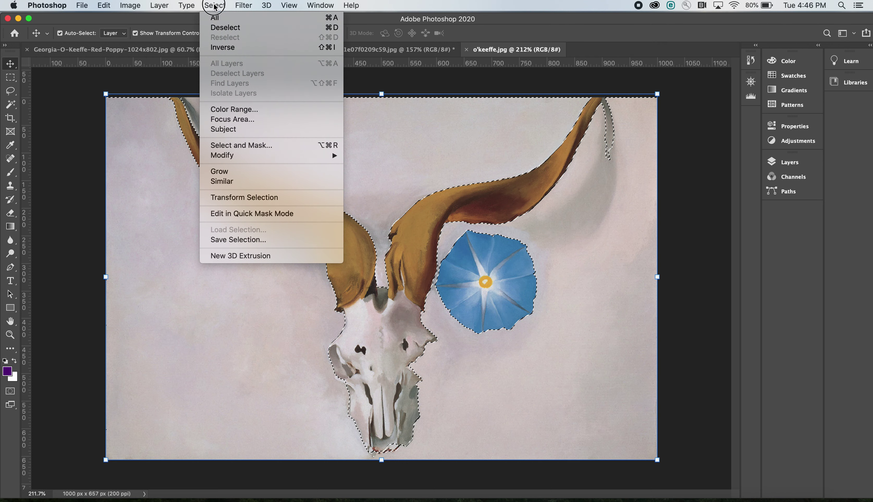
click(219, 47)
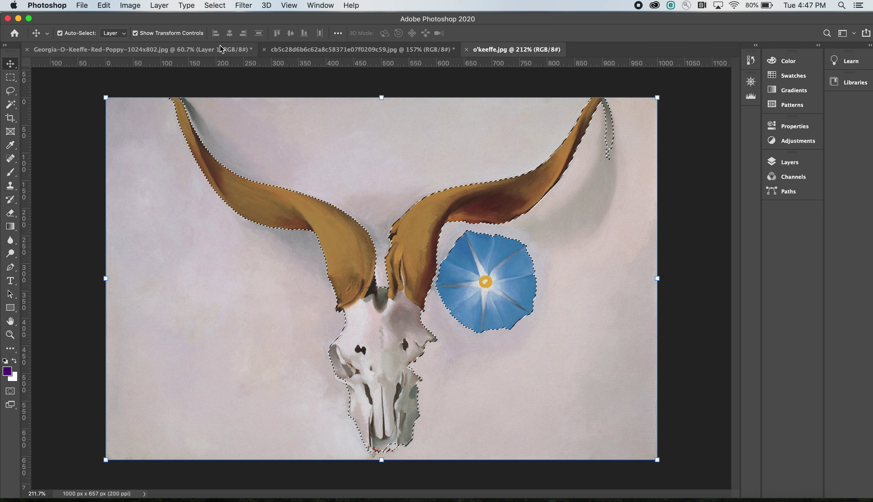
click(104, 6)
click(103, 68)
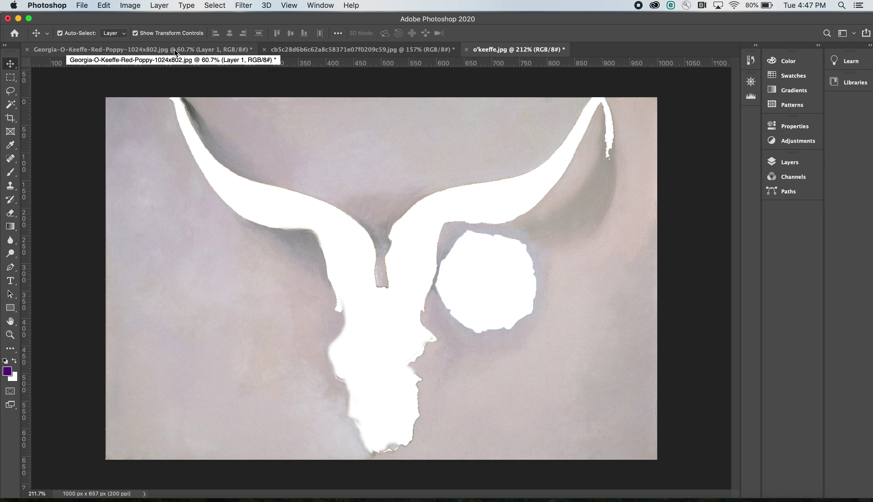
Paste the skull and blue flower into the Red Poppy painting and move them to its upper-left corner.
click(174, 49)
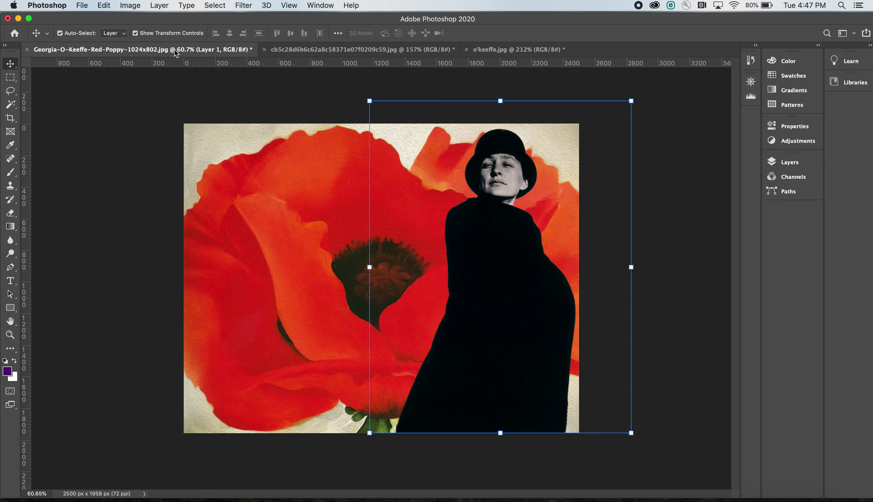
click(104, 6)
click(117, 99)
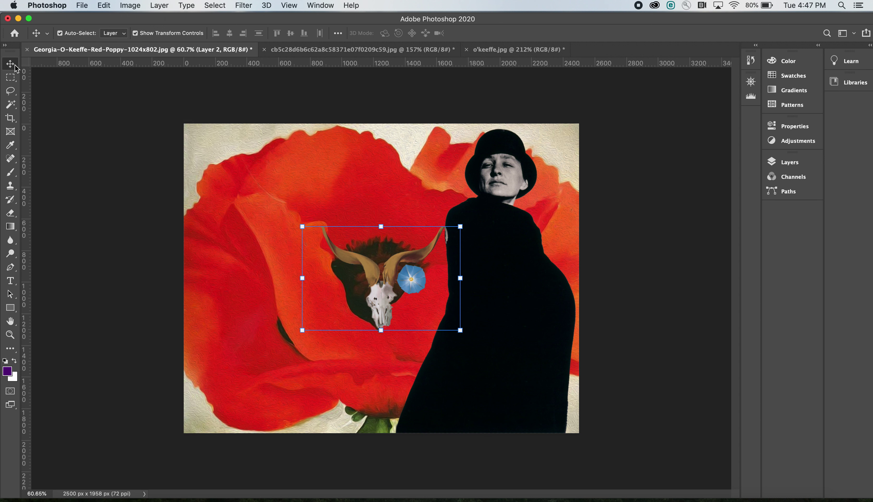
drag(415, 255, 285, 153)
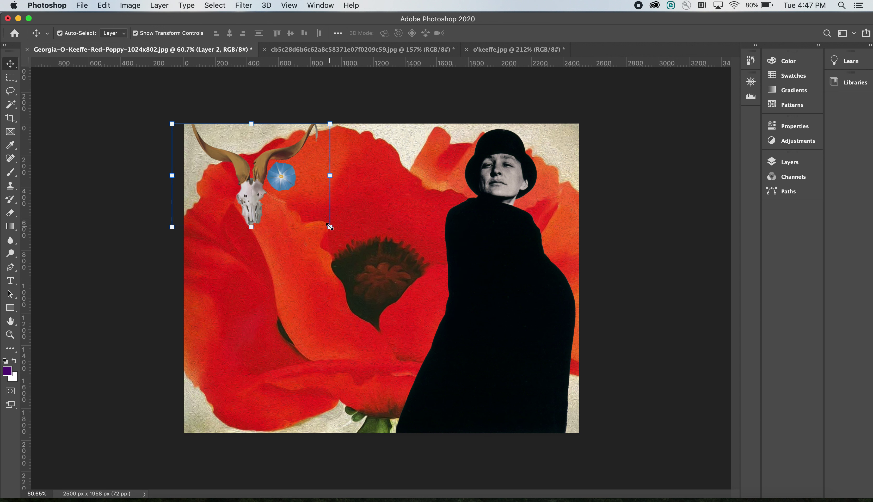
Enlarge the skull and flower to about 211%, align them with the painting's top edge beside the figure, and apply the transform.
drag(330, 227, 479, 336)
drag(392, 176, 403, 177)
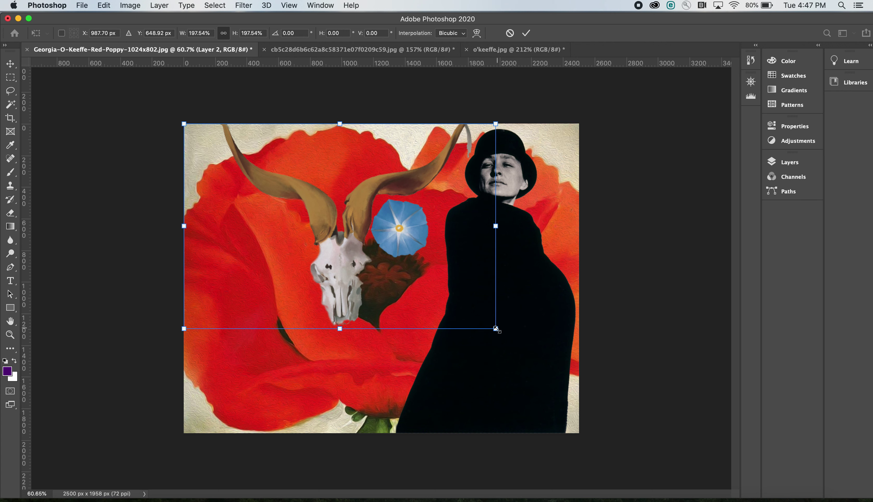
drag(496, 328, 499, 330)
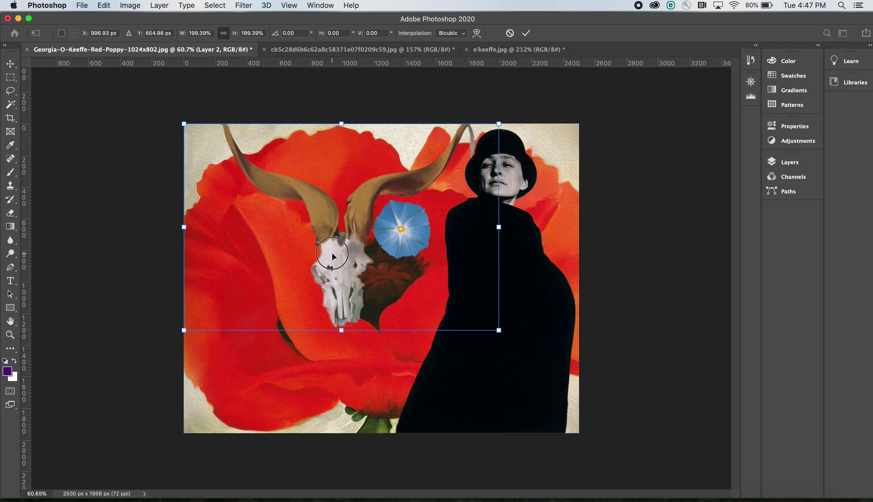
drag(332, 254, 332, 266)
drag(185, 135, 171, 116)
mouse_move(304, 229)
mouse_down()
mouse_move(307, 240)
mouse_move(308, 230)
mouse_up()
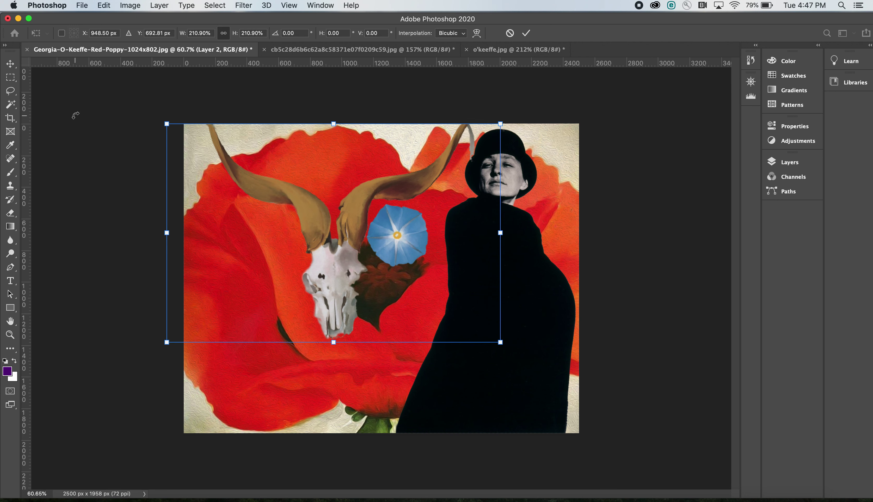
key(Return)
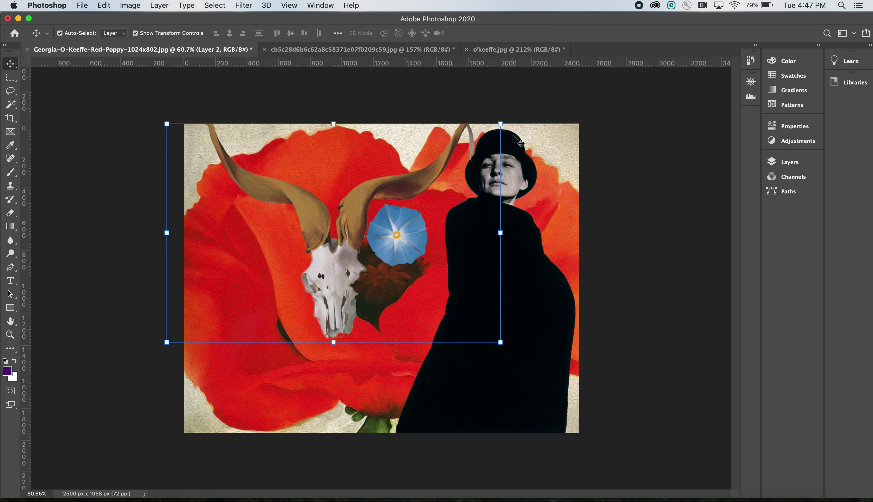
Erase the grey shadow strip beside the skull's horn near the figure's hat, using a 47 px eraser with 90% hardness.
click(749, 83)
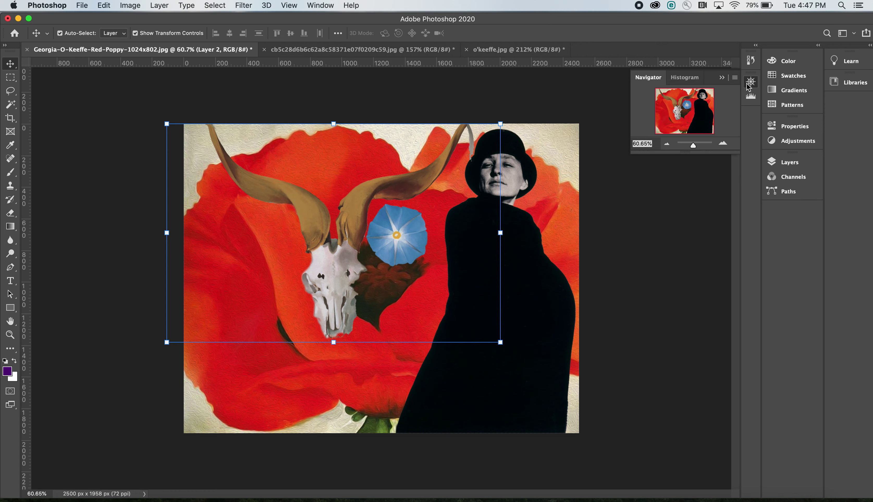
drag(697, 148, 697, 147)
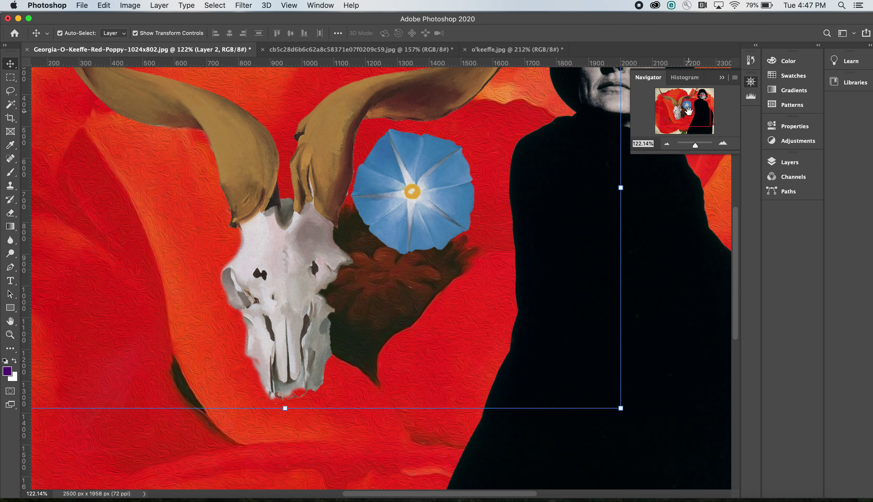
drag(689, 111, 691, 105)
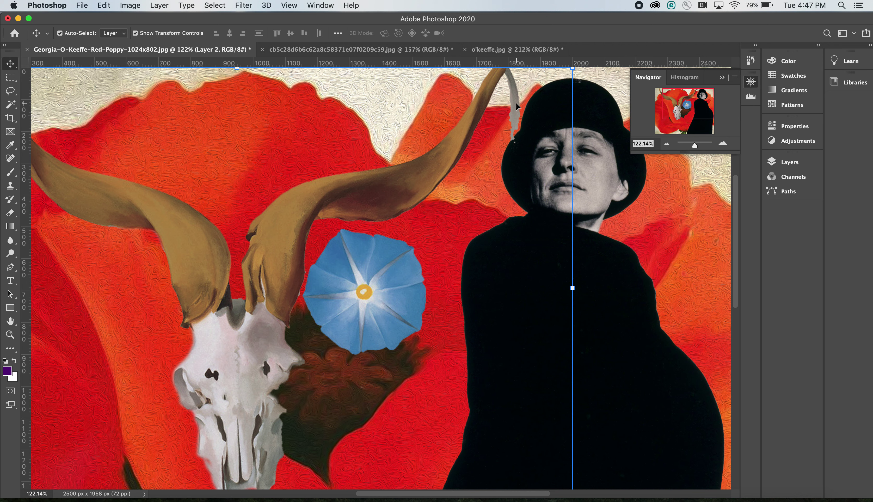
click(10, 213)
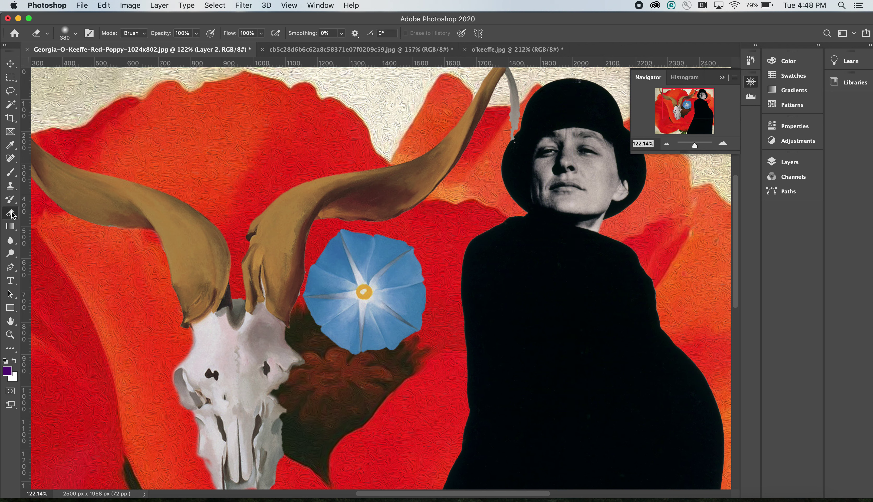
click(67, 34)
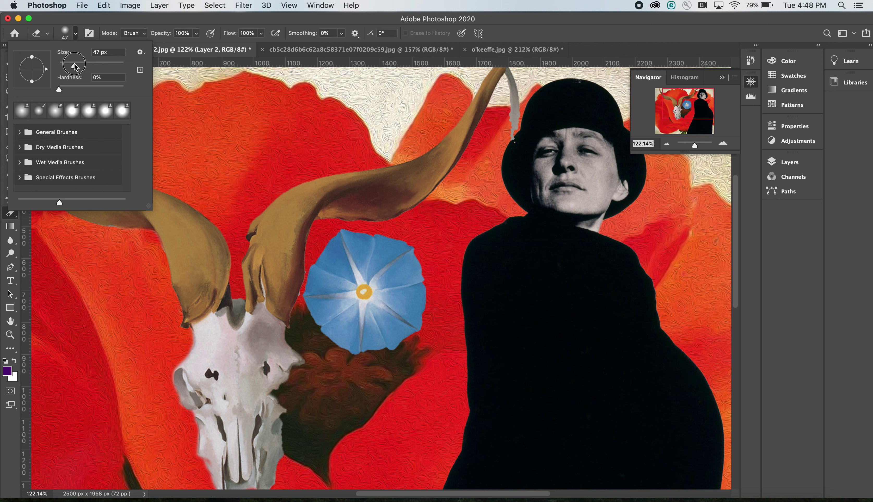
drag(75, 66, 74, 68)
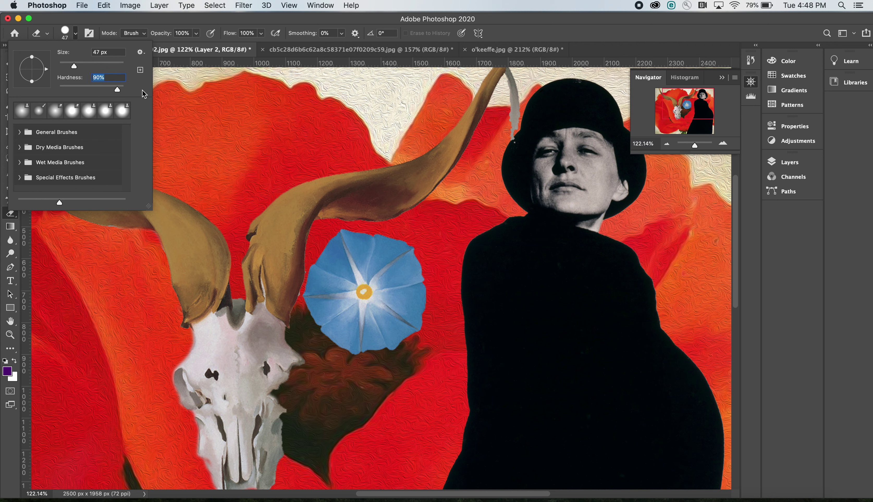
mouse_move(523, 96)
mouse_down()
mouse_move(512, 138)
mouse_move(513, 71)
mouse_up()
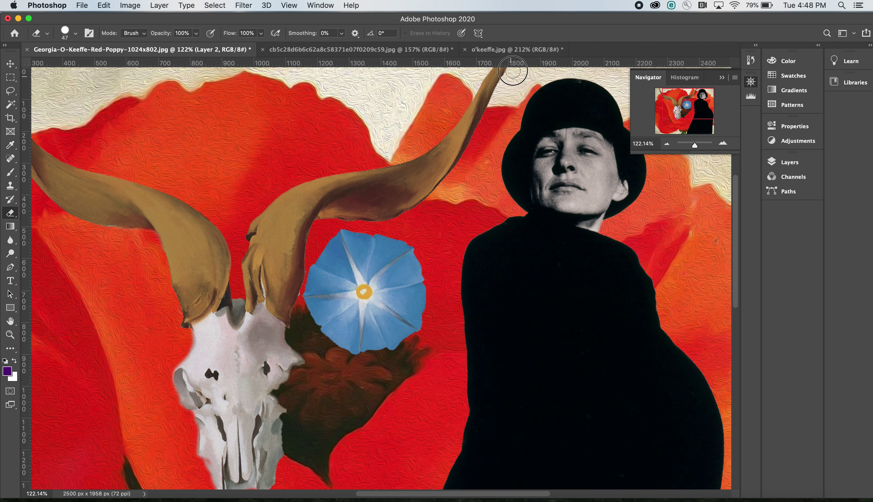
click(9, 65)
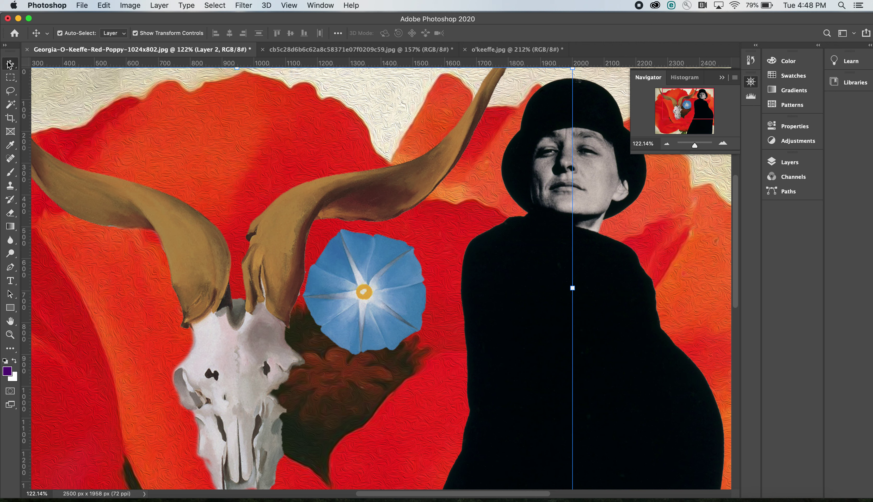
click(694, 145)
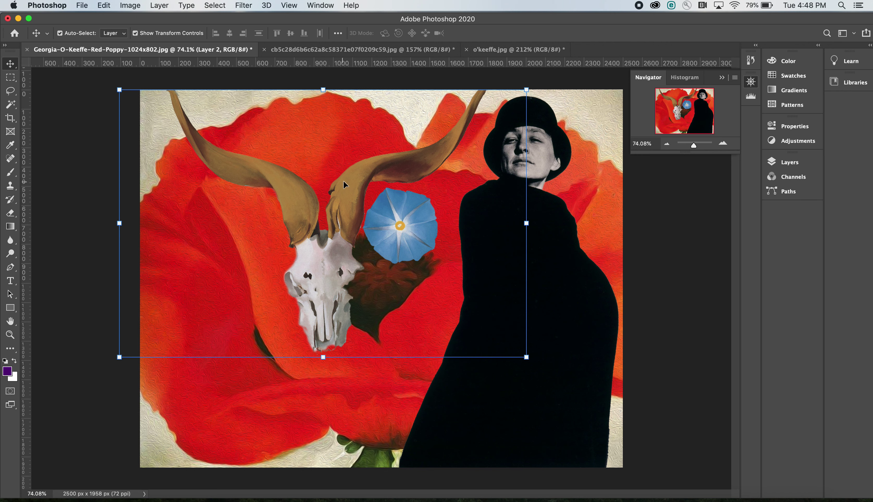
click(722, 77)
Close o'keeffe.jpg without saving its changes.
click(490, 51)
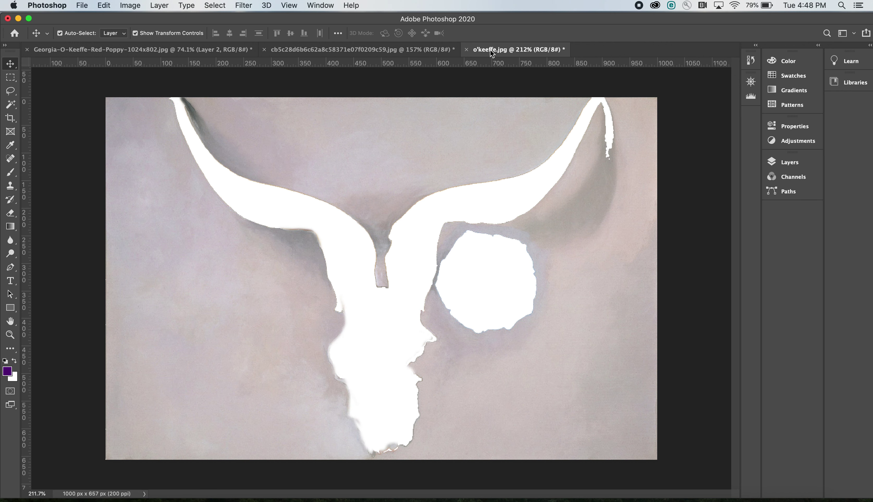
click(466, 50)
click(409, 179)
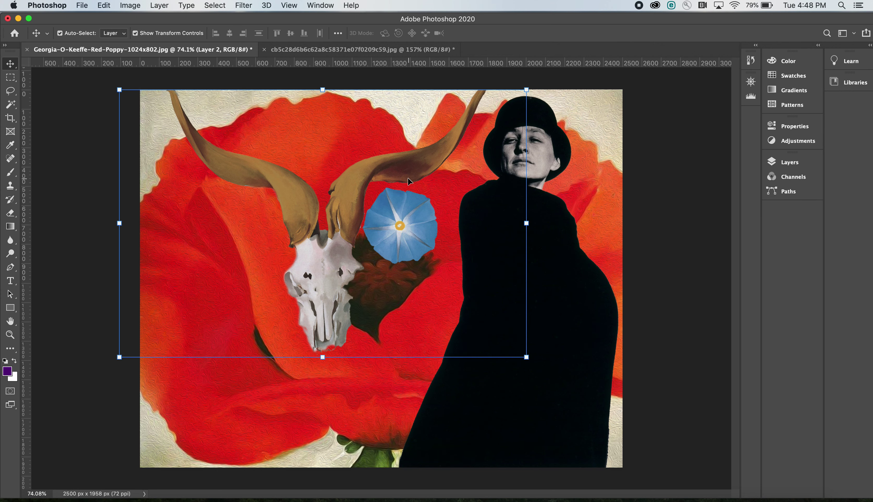
Cut the selected older woman's portrait out of cb5c28d6b6c62a8c58371e07f0209c59.jpg and paste it into the Red Poppy painting.
click(359, 50)
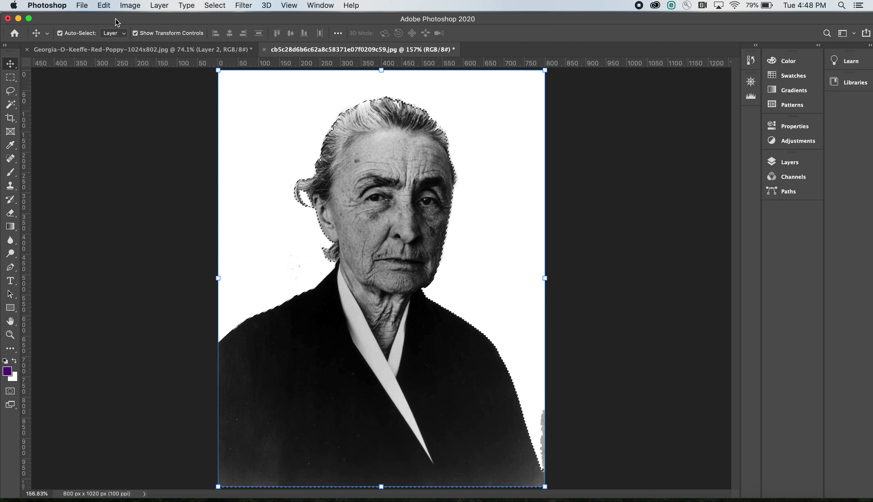
click(104, 6)
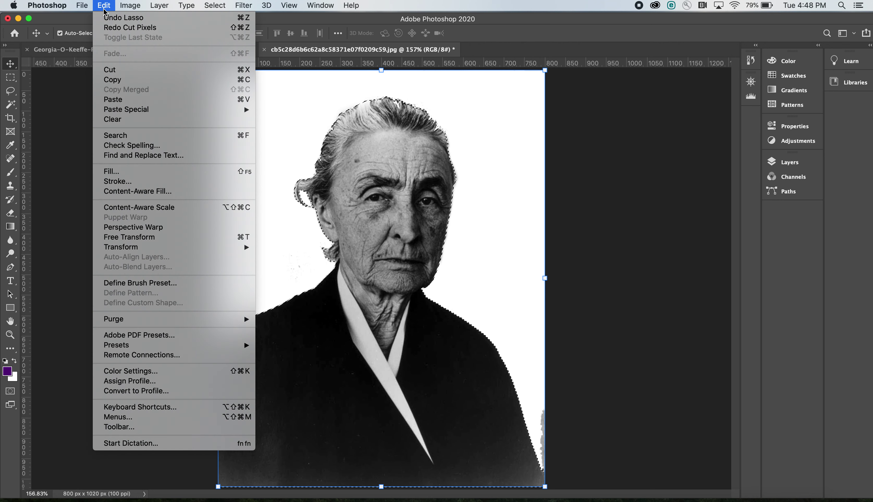
click(121, 70)
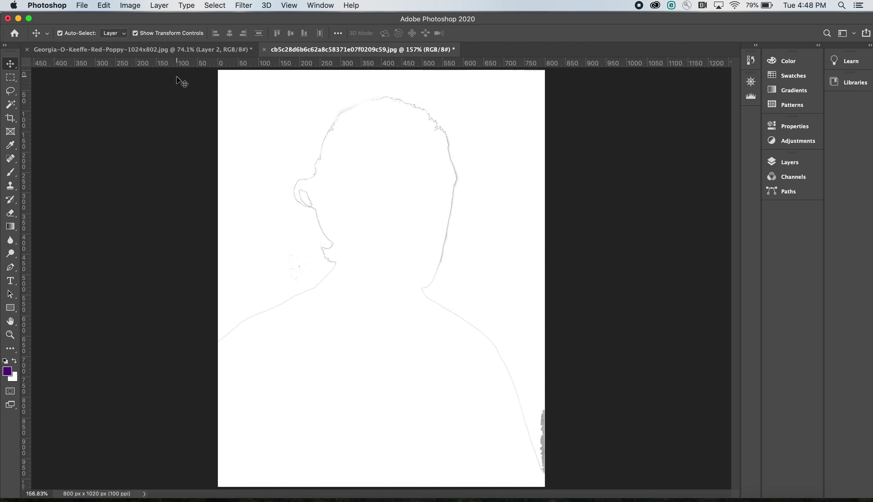
click(171, 52)
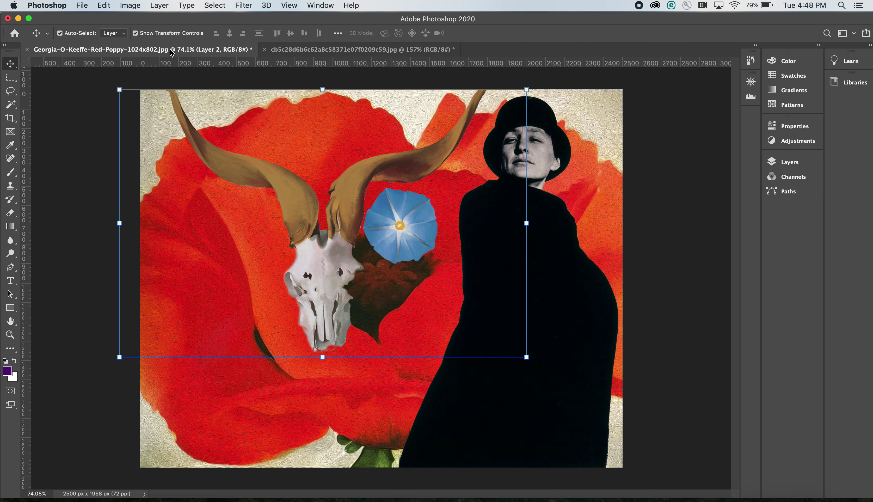
click(105, 7)
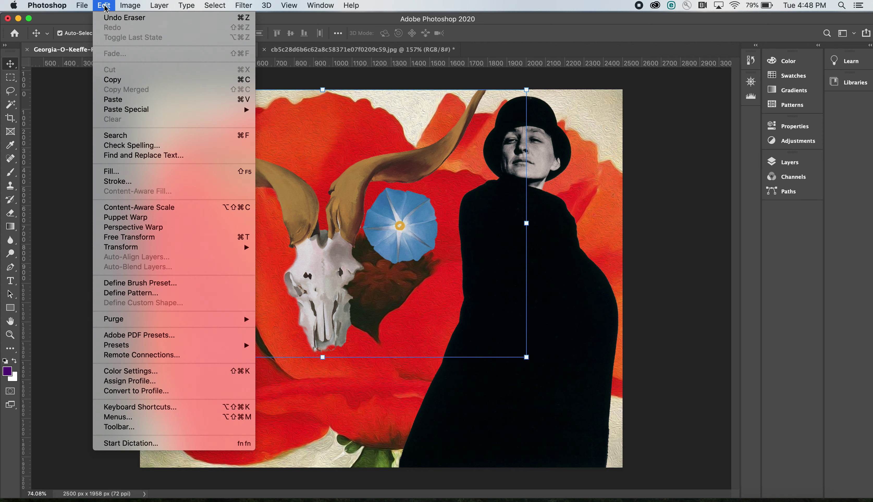
click(126, 103)
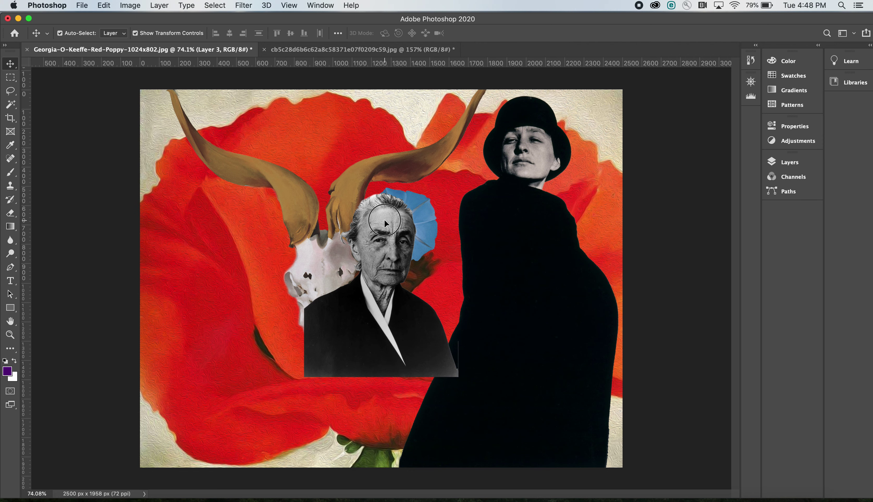
Move the portrait to the painting's lower-left corner, enlarge it to about 160%, and apply the transform.
drag(378, 219, 219, 312)
drag(294, 270, 411, 177)
drag(264, 216, 264, 208)
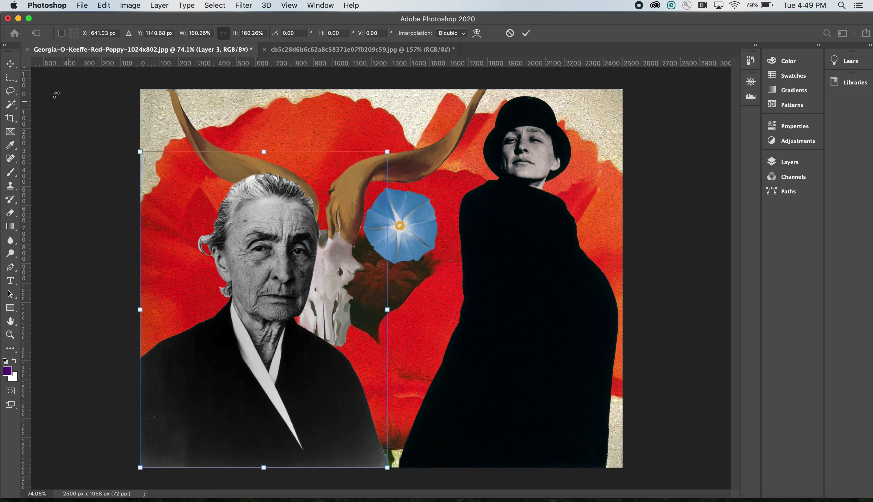
click(10, 64)
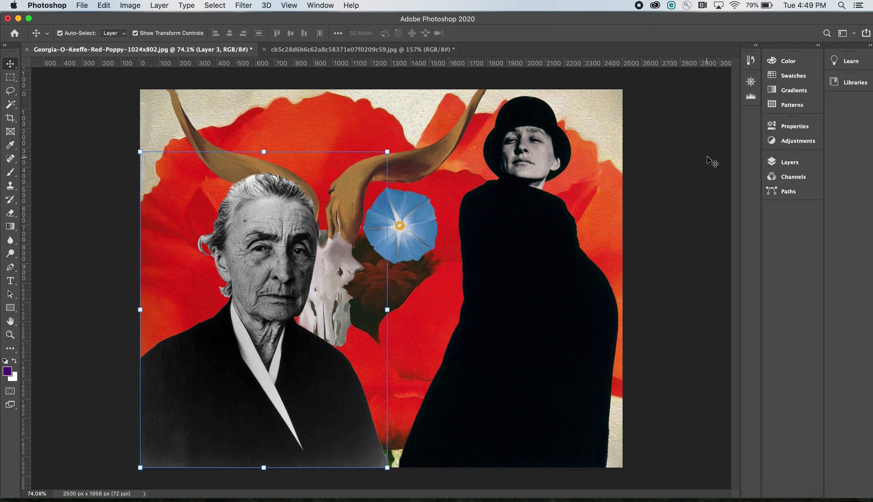
Hide and show the Background, Layer 1 and Layer 2 one at a time to check what each contains.
click(788, 165)
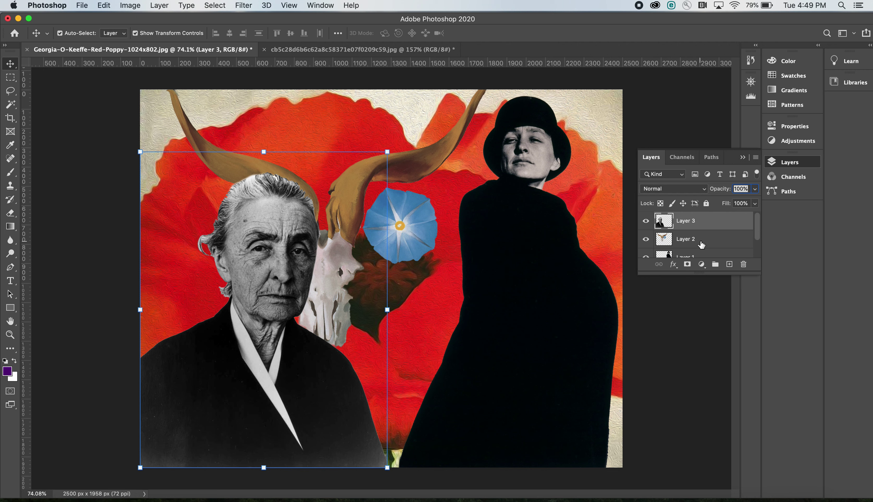
drag(758, 226, 754, 248)
click(646, 249)
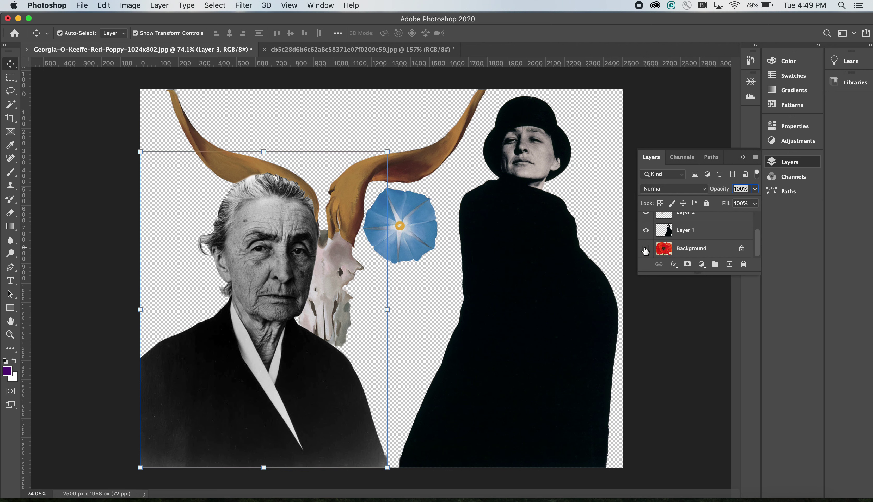
click(645, 249)
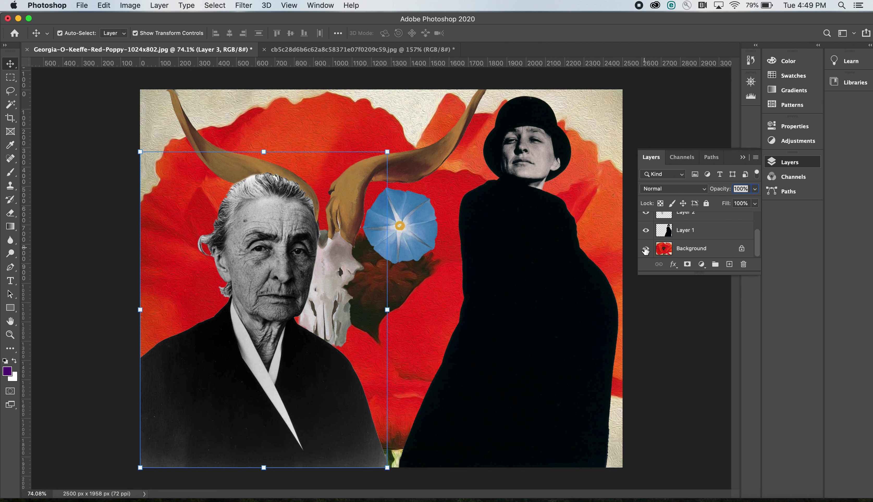
click(646, 233)
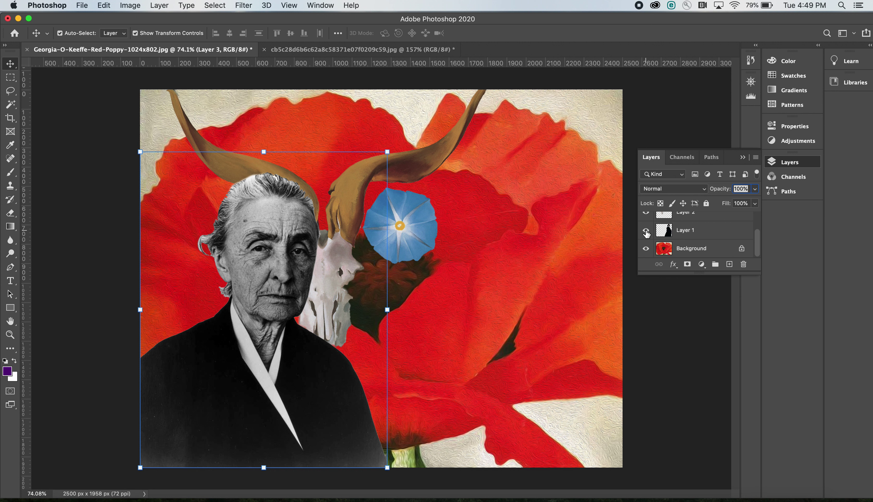
click(647, 233)
drag(758, 238, 758, 229)
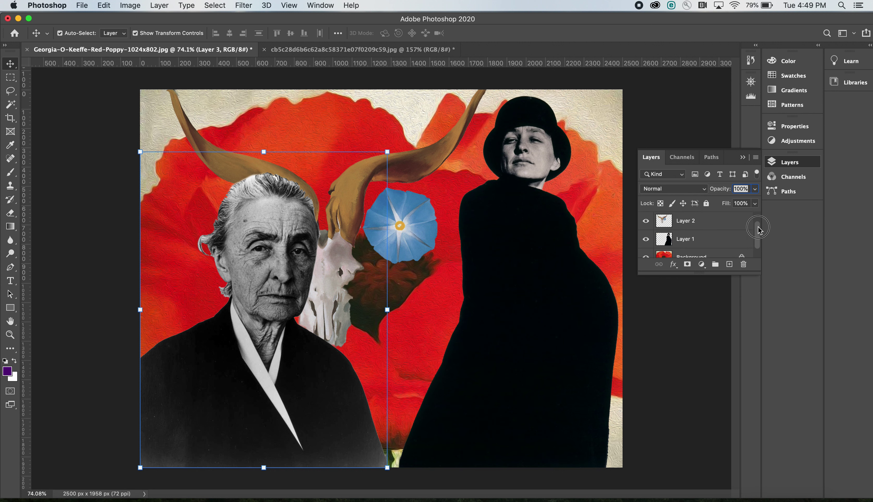
click(646, 222)
click(646, 222)
Reorder the layers so the caped figure's Layer 1 is on top, with the portrait's Layer 3 above the skull's Layer 2.
click(696, 223)
drag(696, 222, 696, 245)
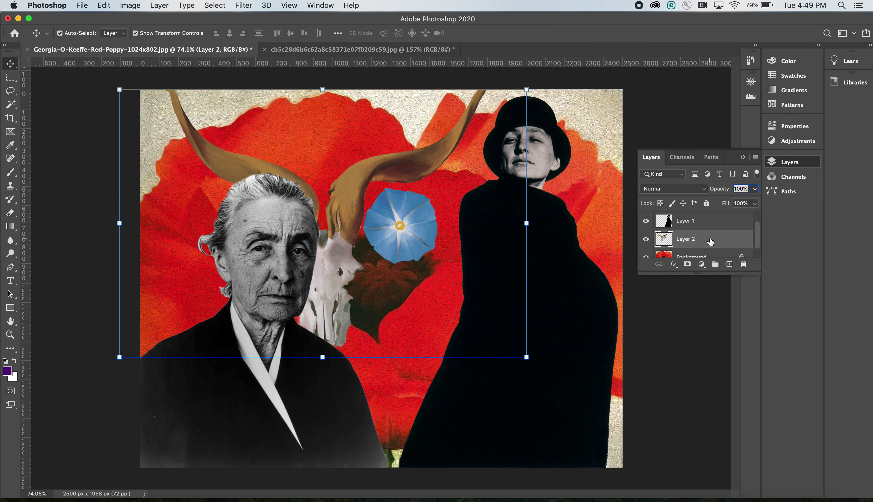
click(694, 224)
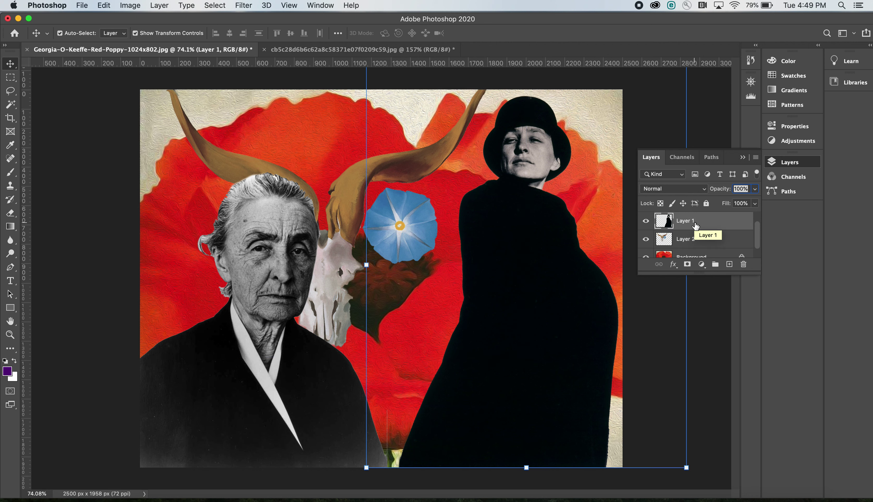
drag(757, 233, 754, 214)
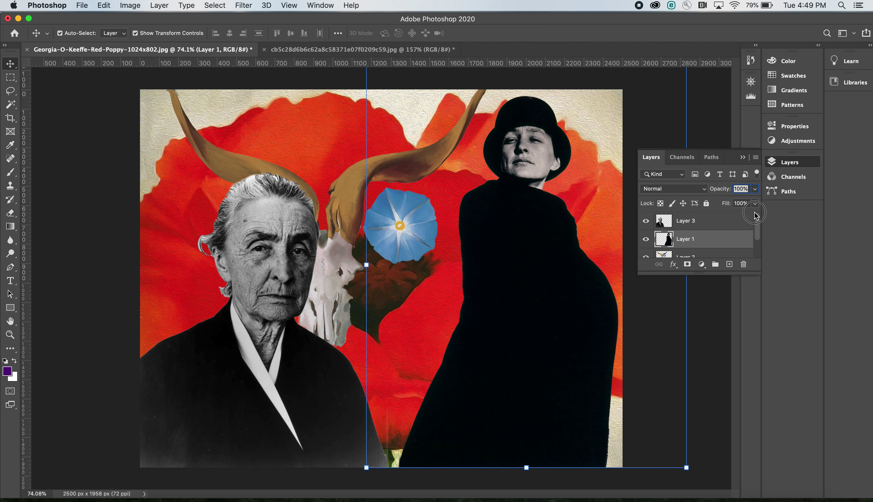
click(703, 223)
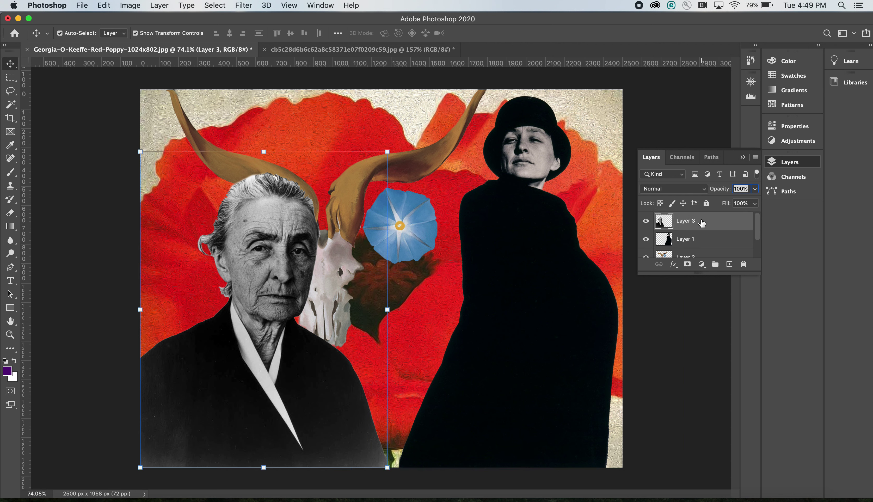
drag(702, 224, 704, 248)
drag(757, 229, 758, 245)
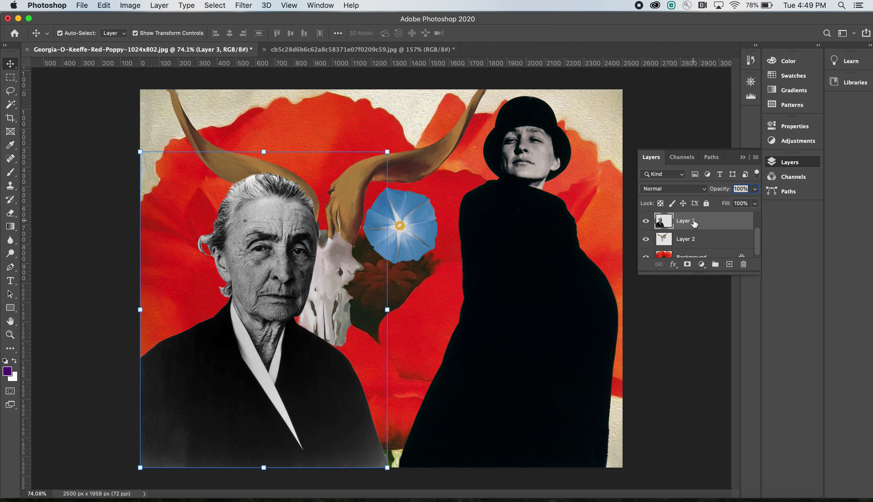
mouse_move(694, 224)
mouse_down()
mouse_move(692, 247)
mouse_move(698, 219)
mouse_up()
Move the skull and flower on Layer 2 to the right so the skull sits between the two figures.
click(693, 239)
click(370, 217)
drag(369, 217, 411, 219)
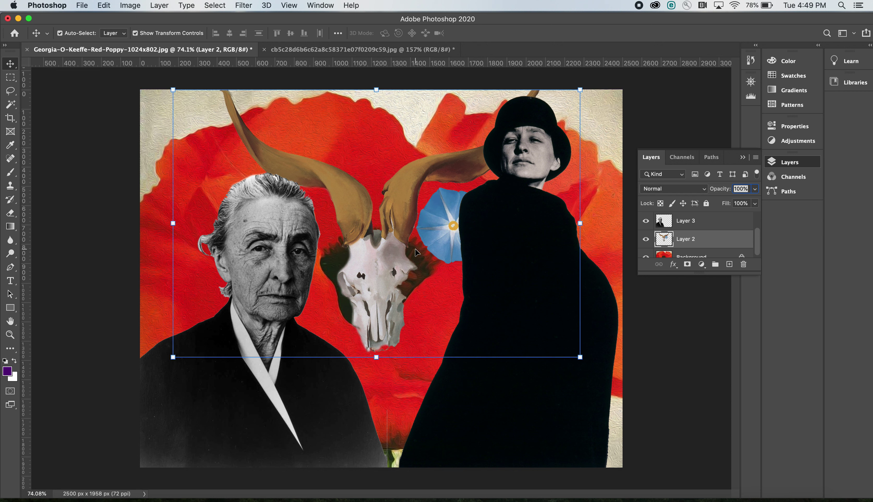
Enlarge the portrait on Layer 3 to about 113% and shift it left, keeping it on the painting's bottom edge.
click(685, 223)
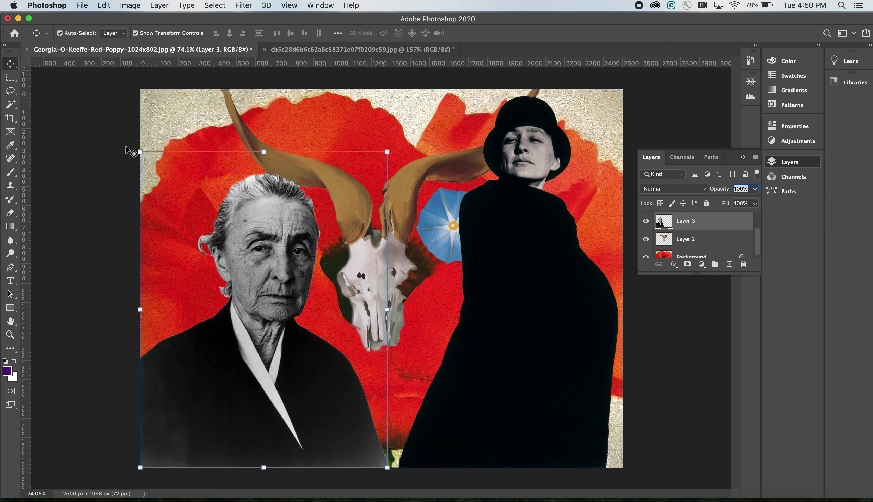
drag(388, 151, 420, 111)
drag(267, 202, 255, 204)
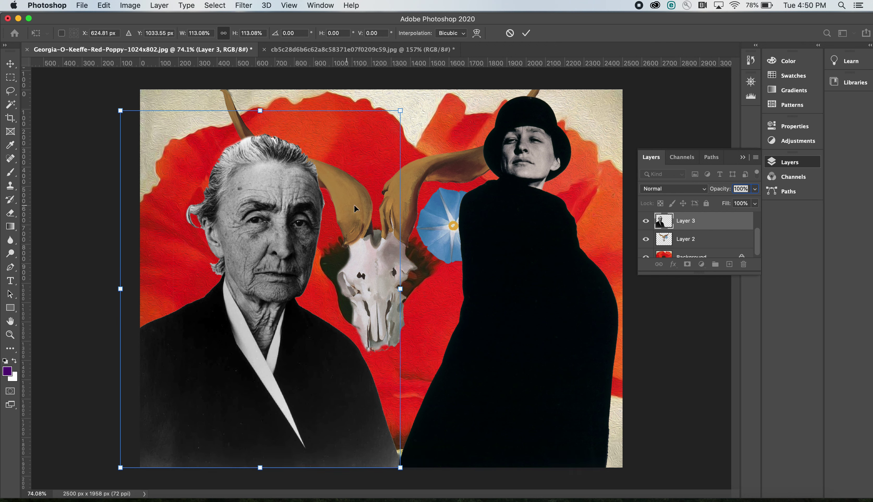
Move the skull and flower on Layer 2 up slightly, past the painting's top edge, and collapse the layer list.
click(689, 238)
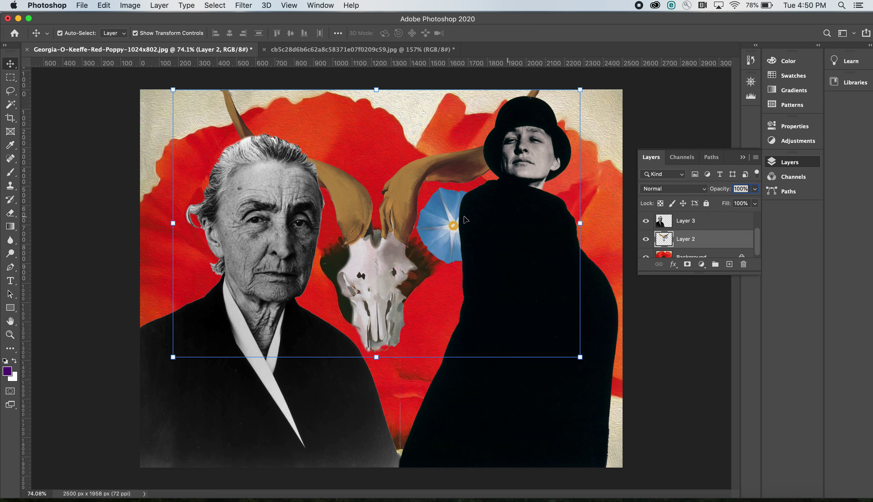
drag(400, 199, 399, 179)
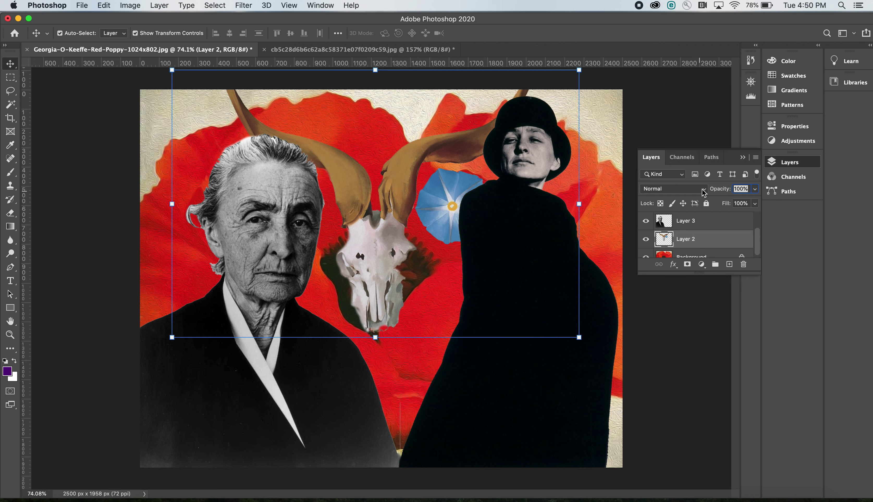
click(743, 158)
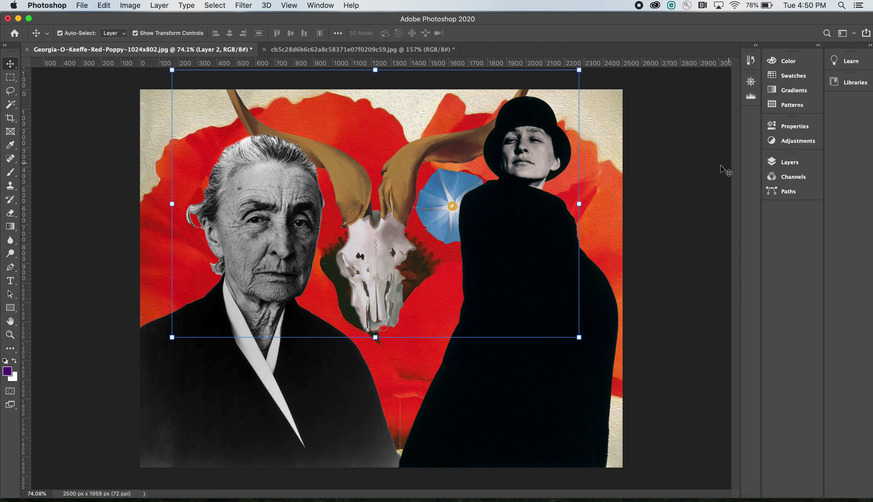
Hide the Background painting, the skull's Layer 2 and the portrait's Layer 3, leaving only the caped figure's Layer 1 shown.
click(750, 82)
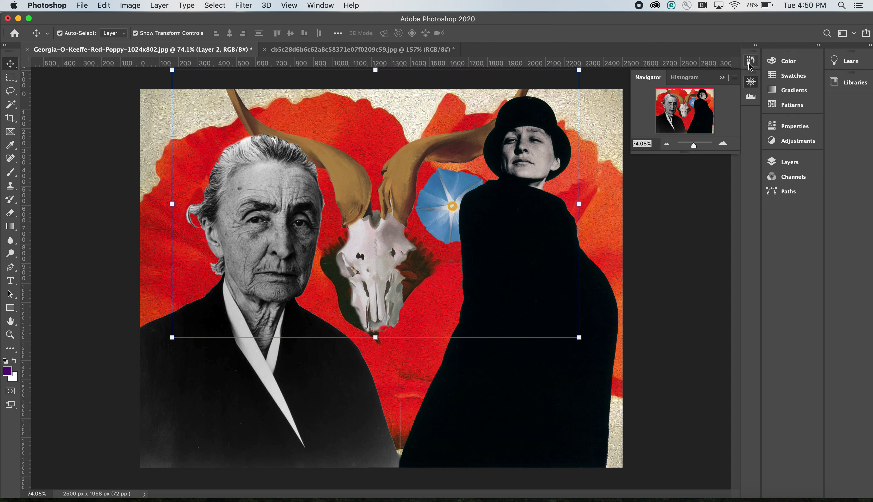
click(722, 78)
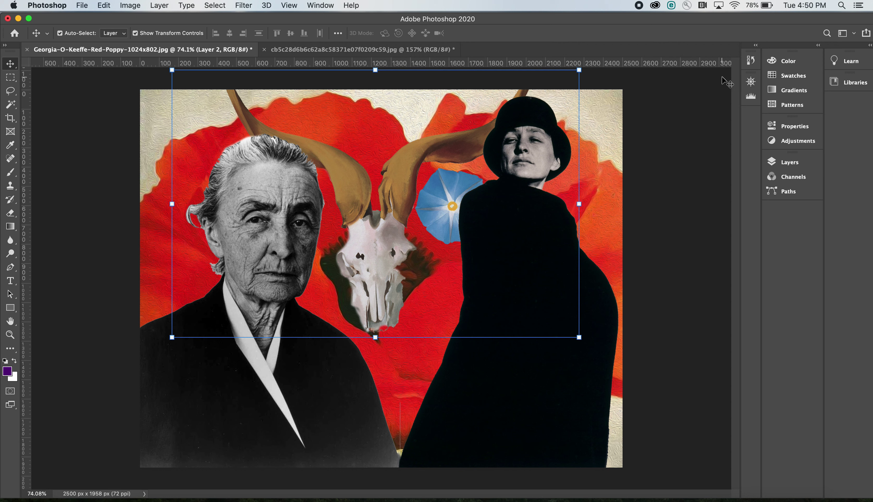
click(784, 162)
drag(758, 228, 758, 245)
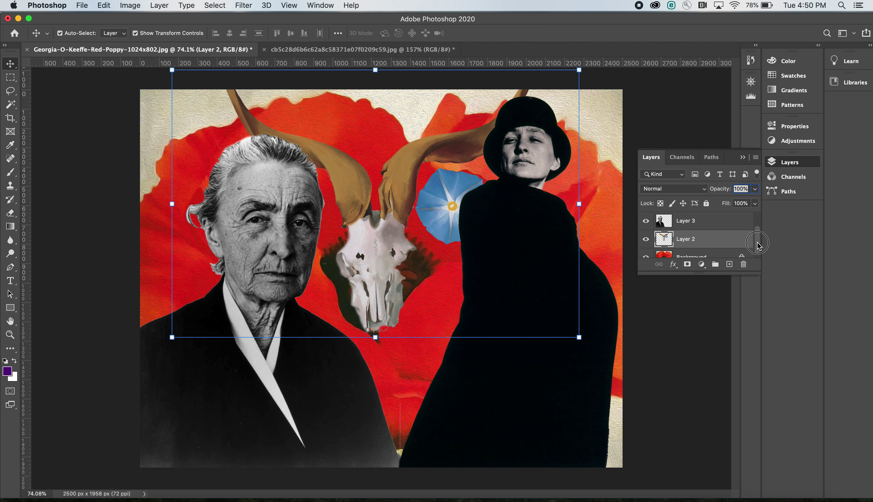
click(698, 250)
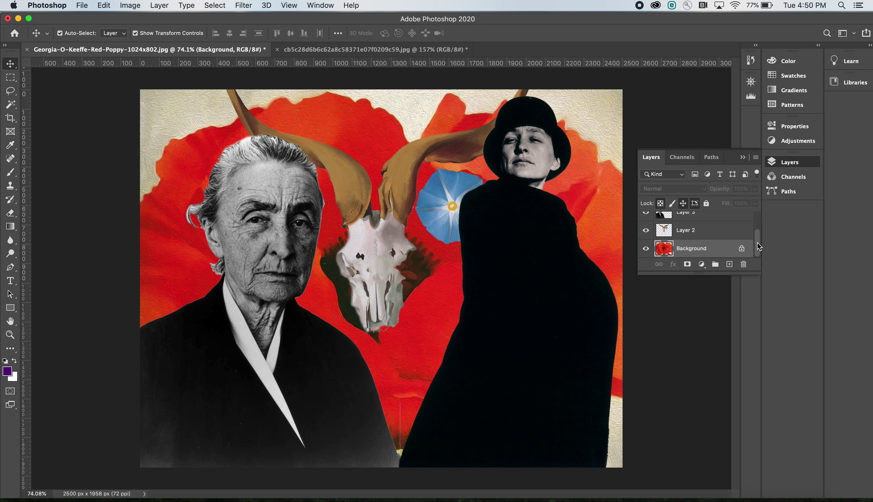
click(646, 248)
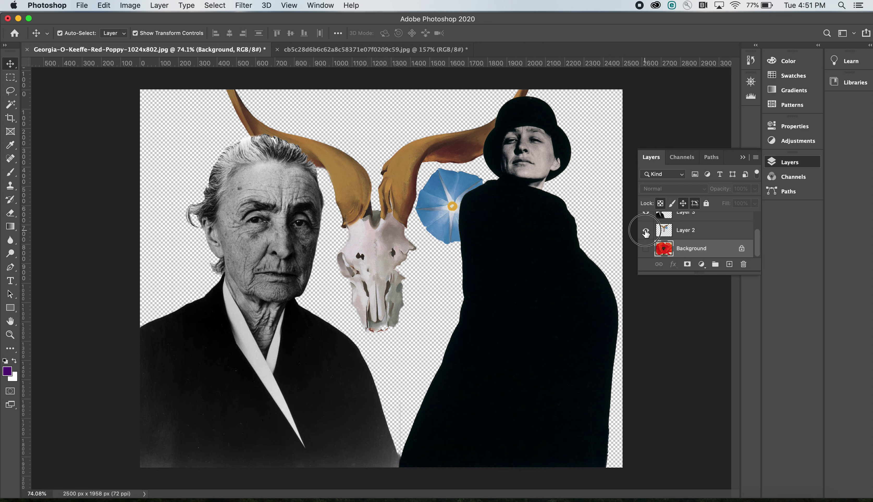
click(646, 230)
drag(758, 242, 758, 225)
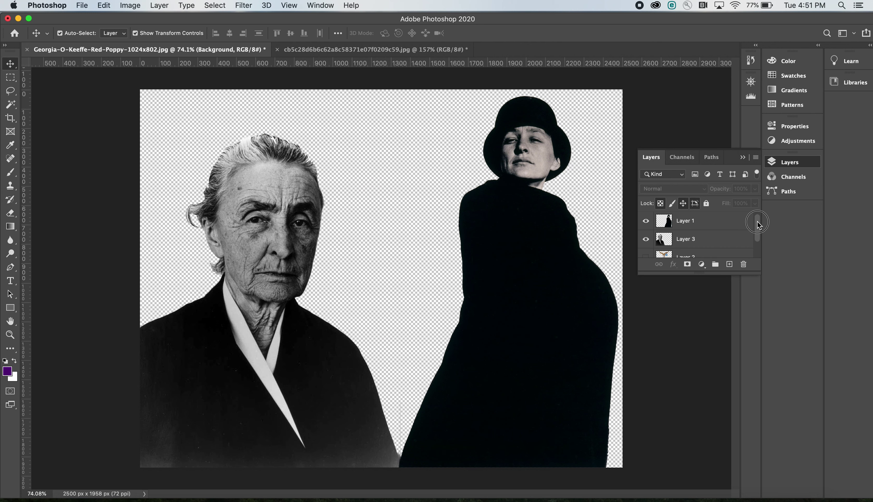
click(646, 239)
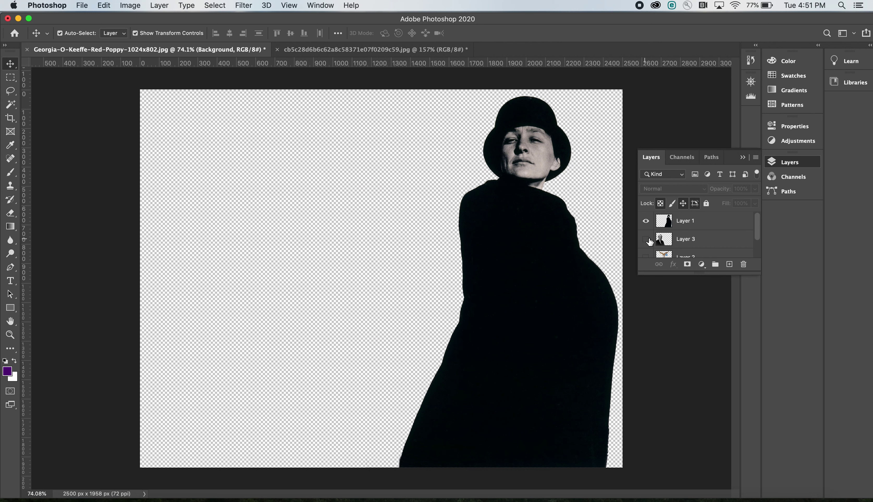
Add a new empty layer above the caped figure's Layer 1 and choose a custom color as its Fill contents.
click(706, 222)
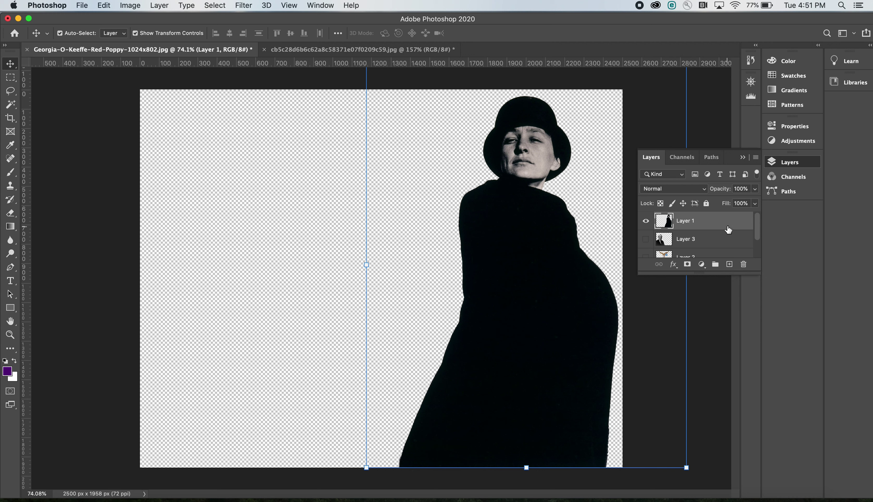
click(729, 265)
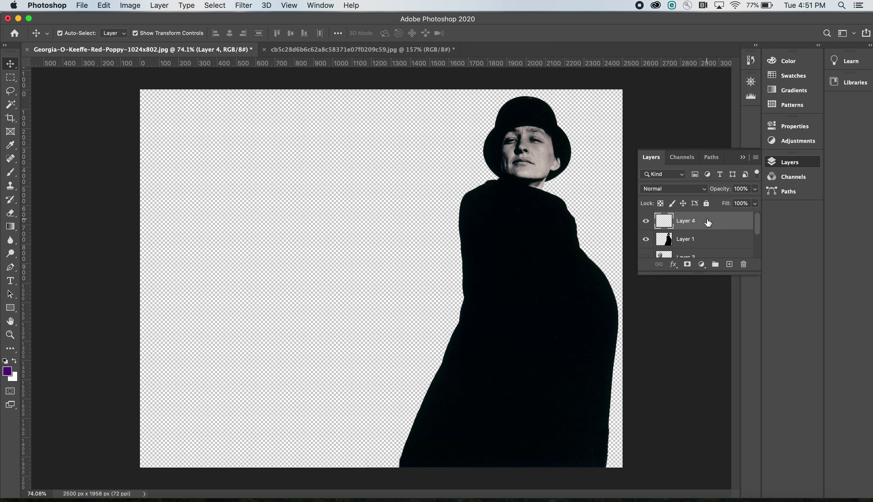
click(126, 7)
click(104, 5)
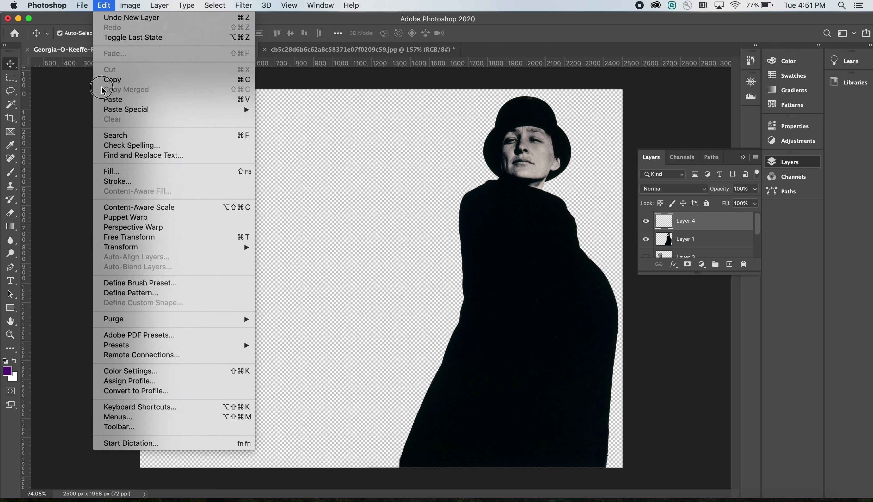
click(110, 171)
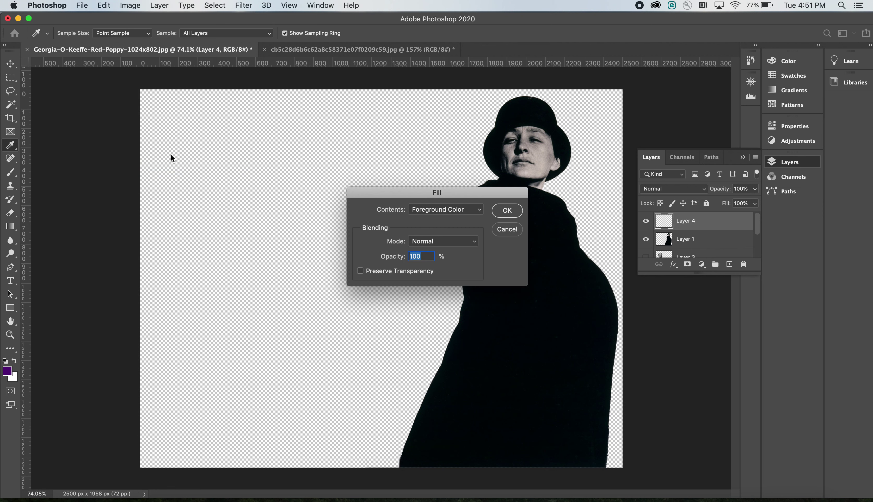
click(450, 210)
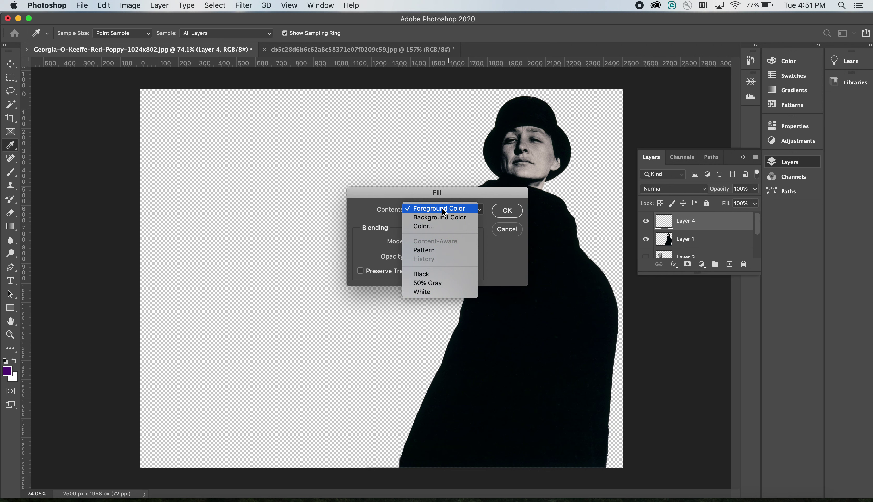
click(444, 226)
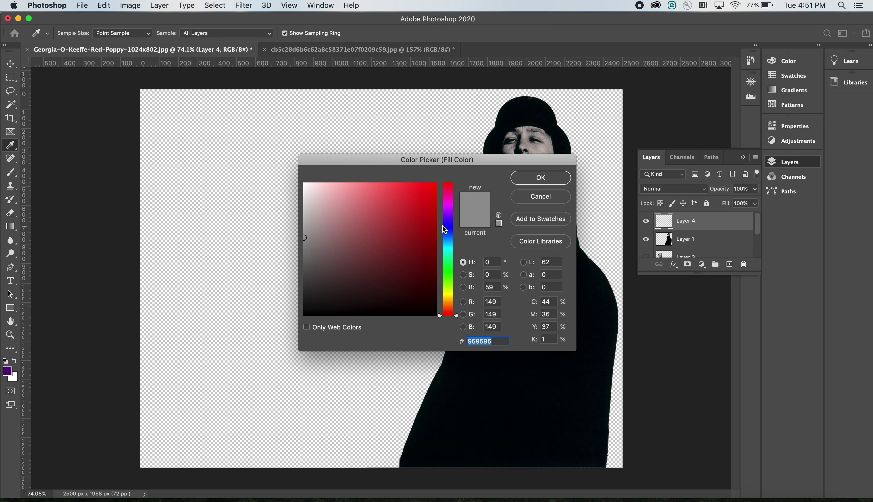
Pick a bright medium blue with hue 213° and fill the new layer with it in Normal mode at 100% opacity.
mouse_move(448, 230)
mouse_down()
mouse_move(449, 207)
mouse_move(454, 244)
mouse_move(450, 236)
mouse_up()
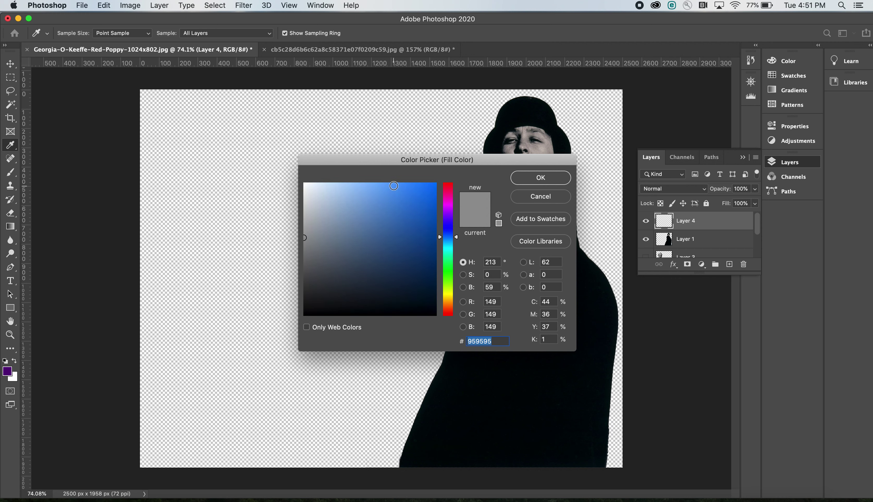
click(395, 186)
click(404, 185)
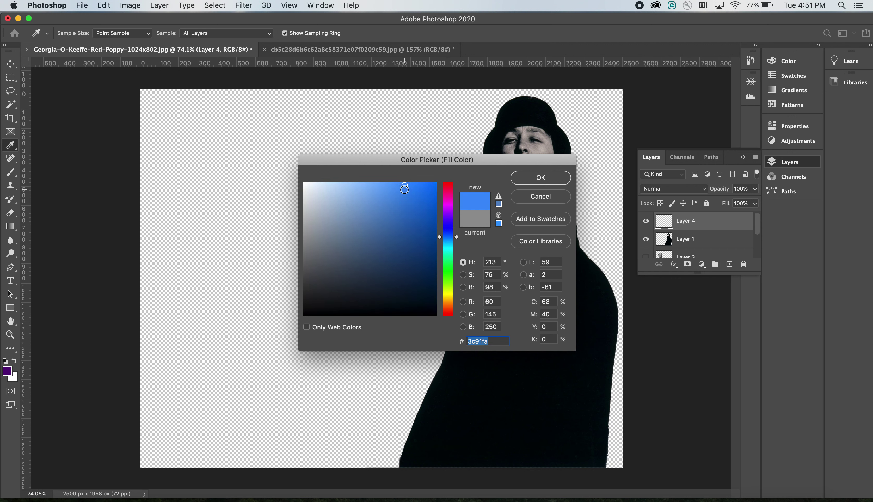
click(402, 190)
click(381, 186)
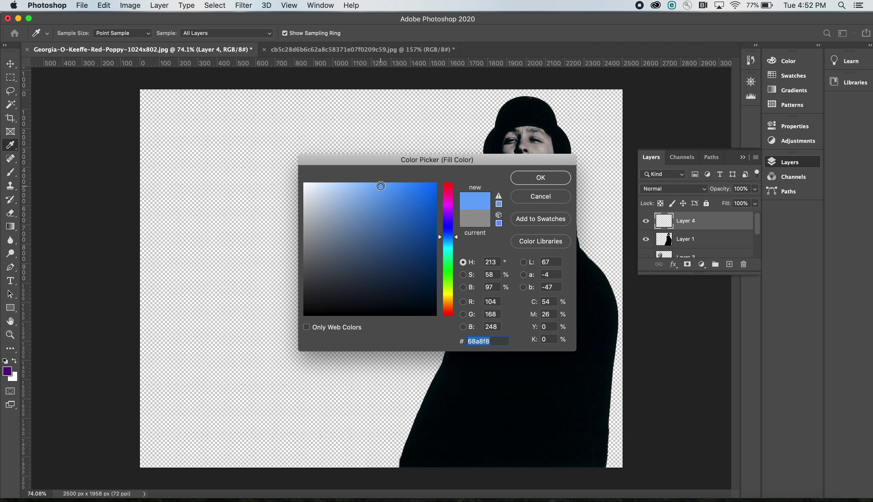
click(391, 186)
click(554, 178)
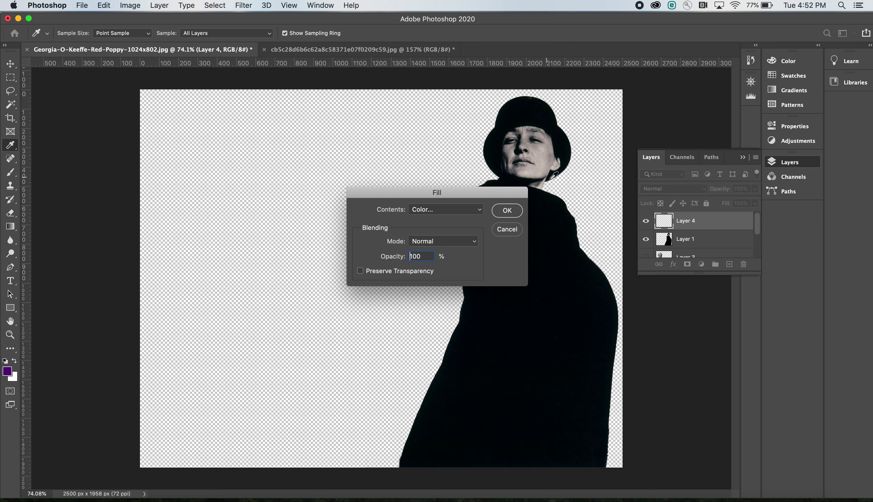
click(505, 212)
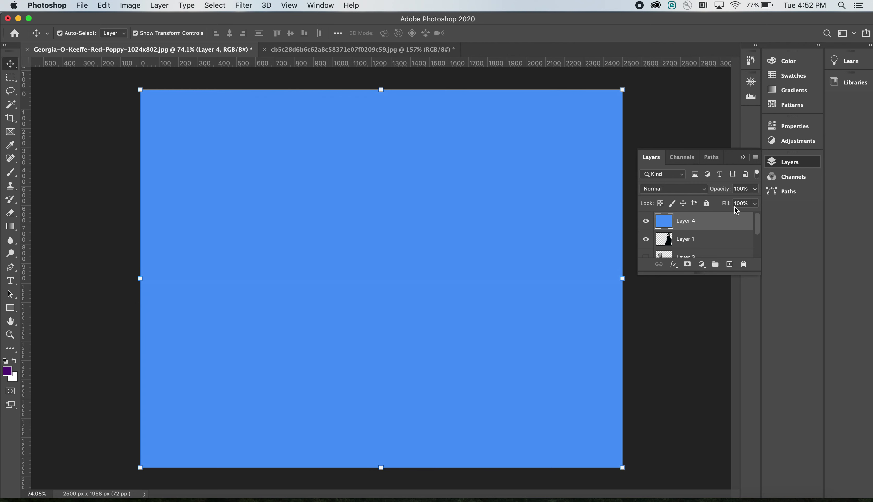
Try the Multiply blend mode on the blue Layer 4 and settle on Darken.
click(676, 192)
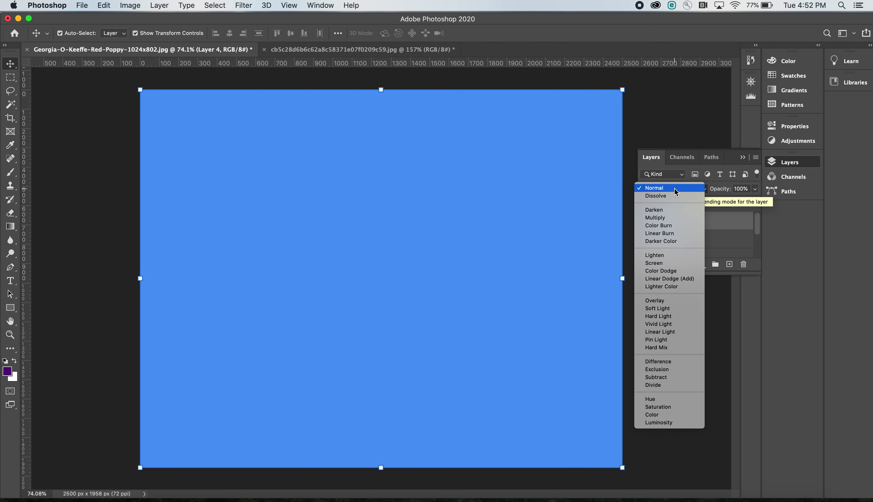
click(673, 217)
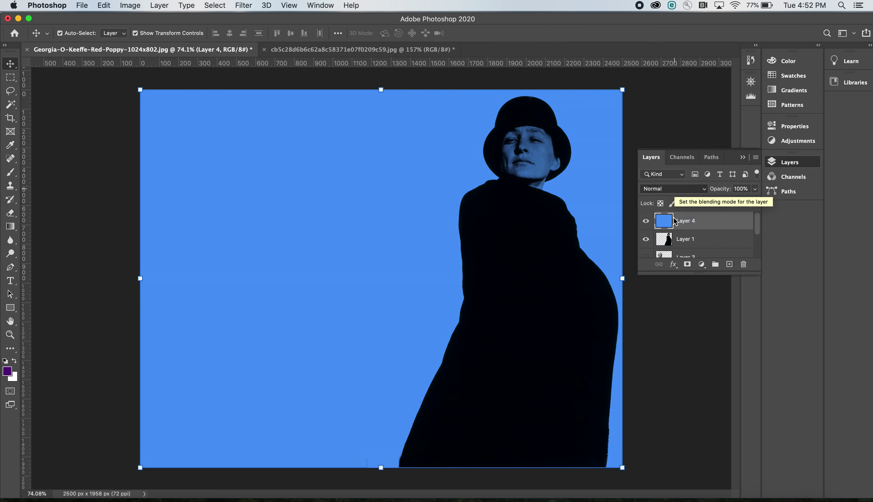
click(674, 187)
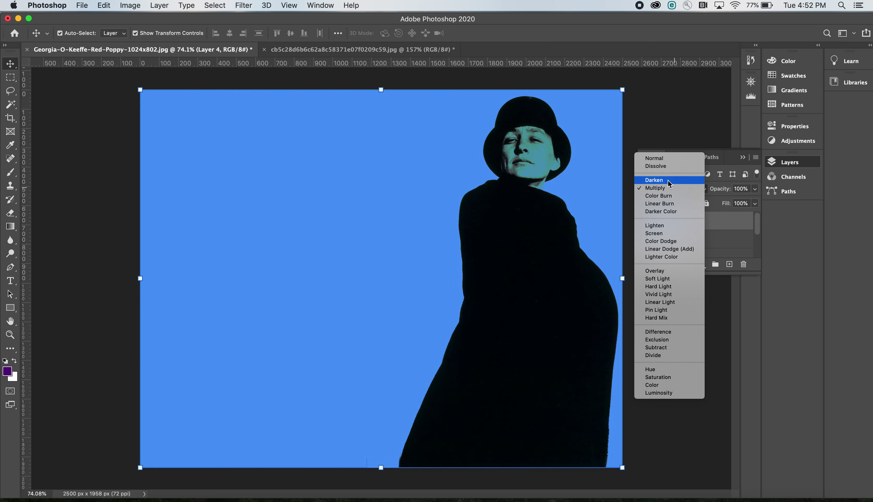
click(668, 180)
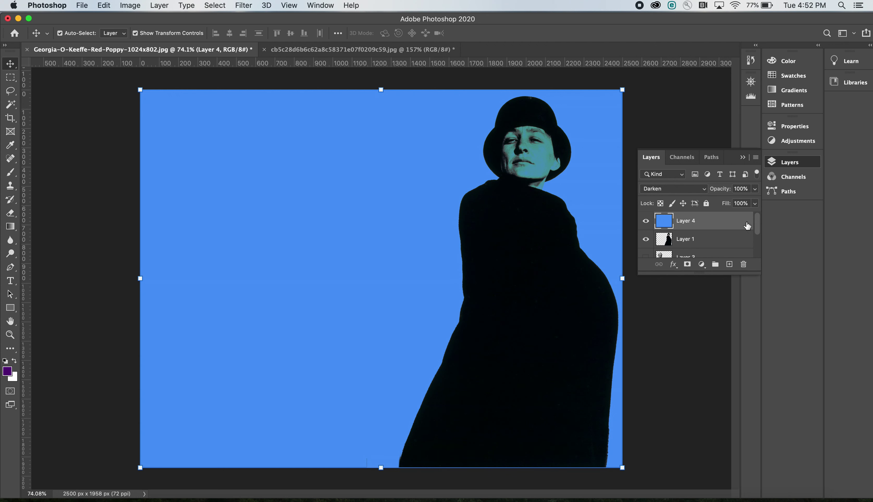
Magic Wand the empty area around the caped figure on Layer 1 and cut that area out of the blue Layer 4.
click(705, 240)
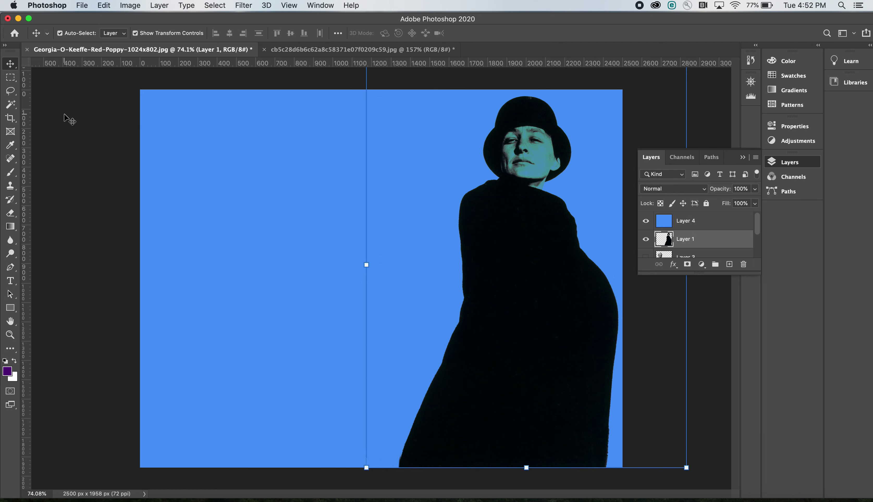
click(10, 104)
click(409, 215)
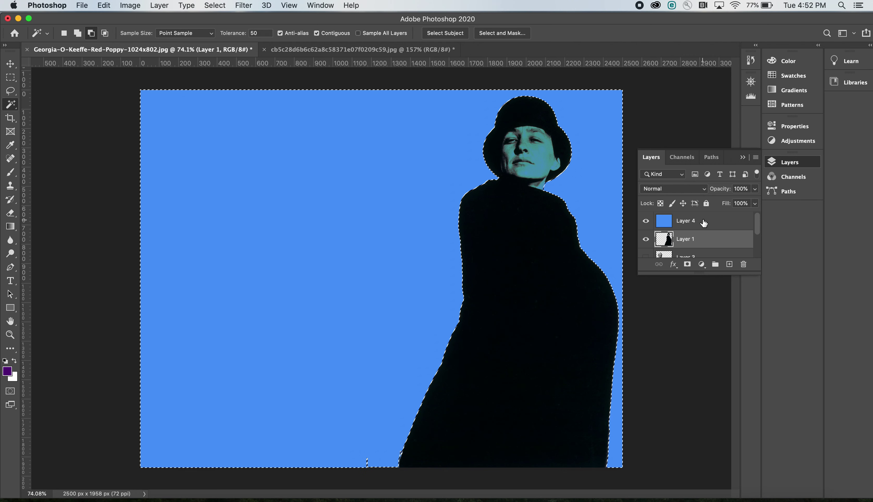
click(703, 222)
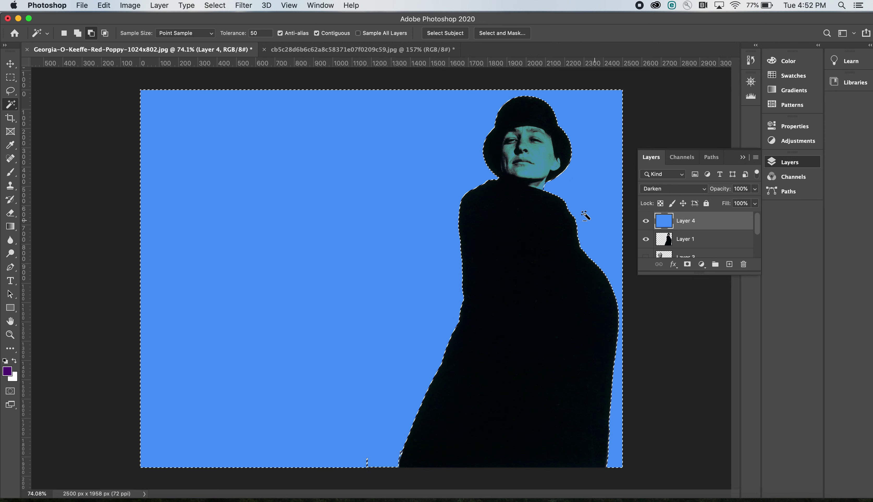
click(105, 7)
click(106, 66)
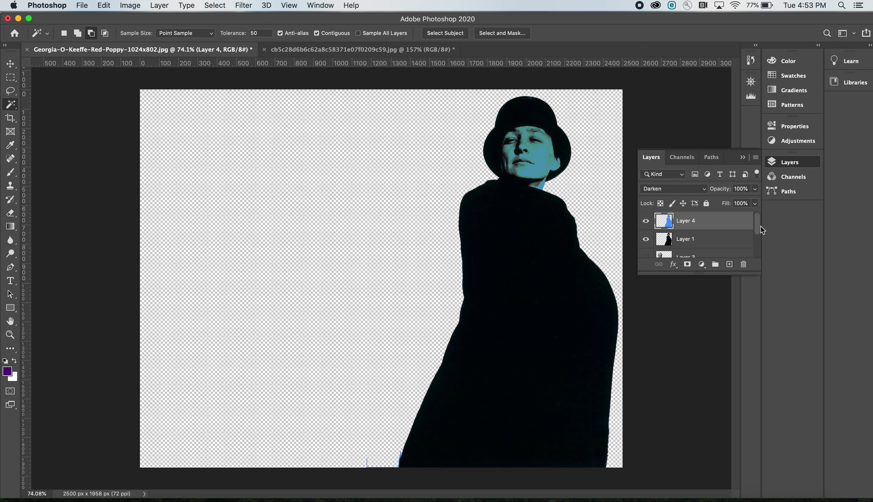
Show the portrait's Layer 3, the skull's Layer 2 and the Background painting again, and collapse the layer list.
mouse_move(761, 230)
mouse_down()
mouse_move(759, 223)
mouse_move(760, 234)
mouse_up()
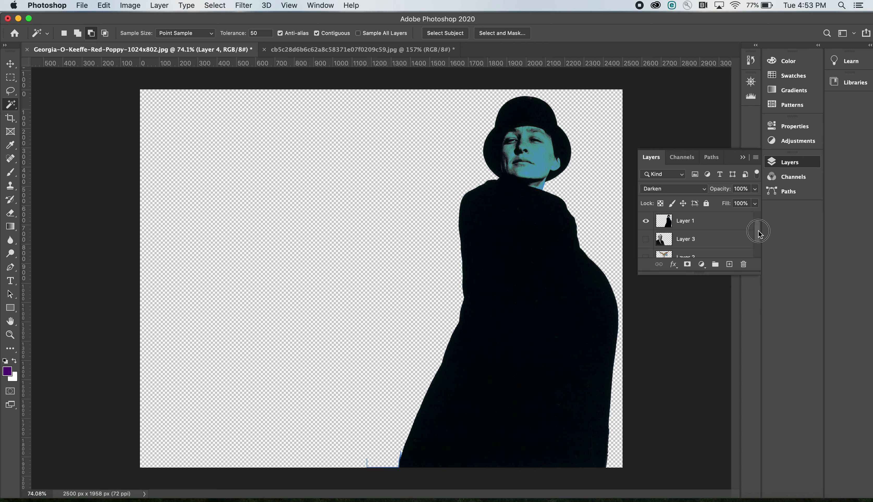
click(646, 239)
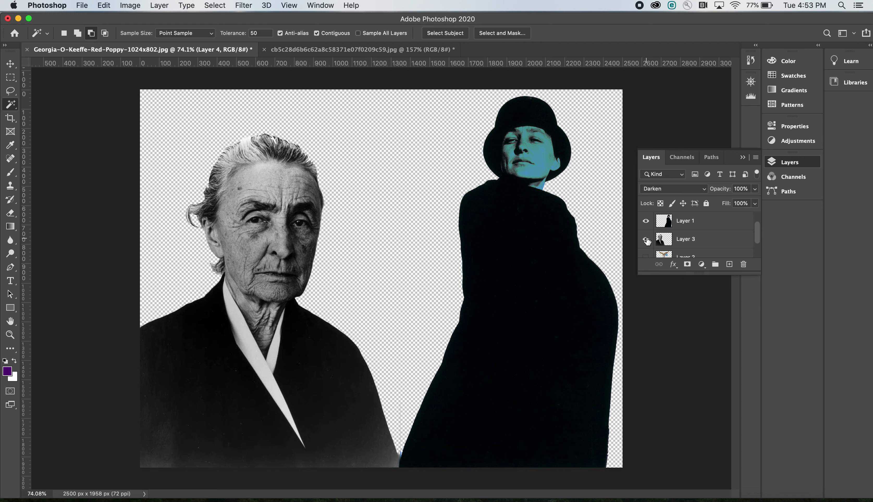
click(646, 256)
drag(758, 231, 758, 242)
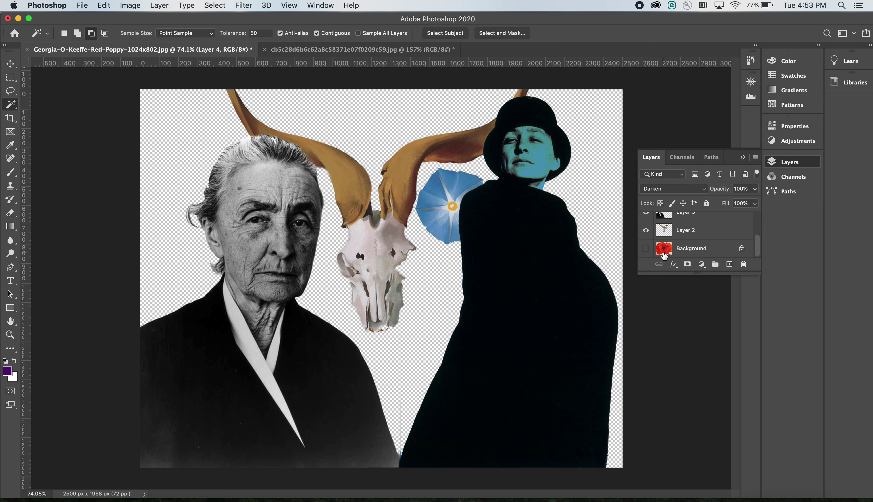
click(646, 248)
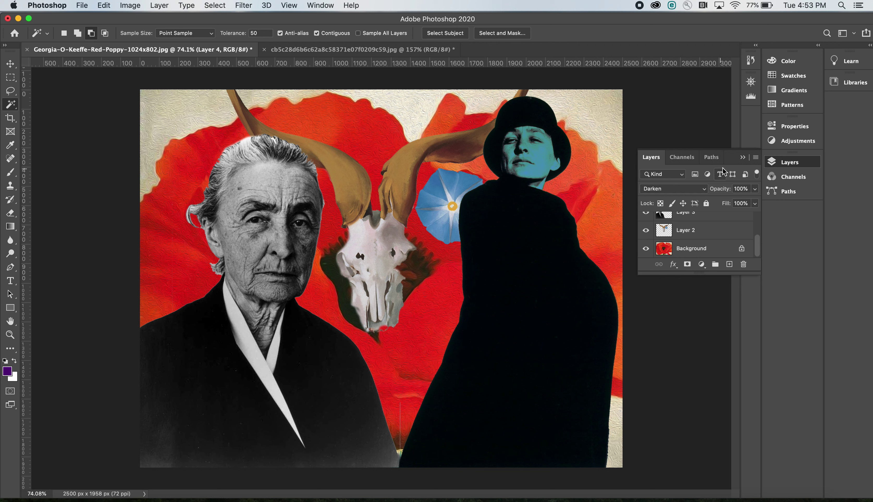
click(742, 157)
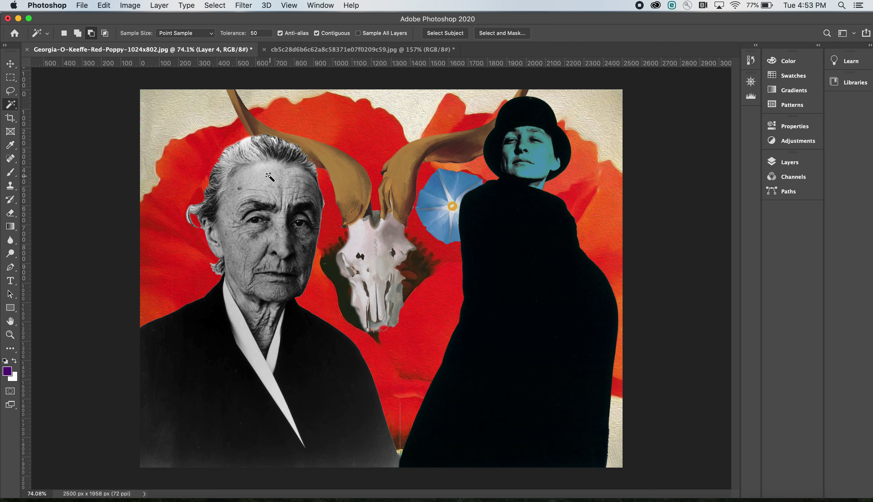
Hide the Background painting, the skull's Layer 2, the caped figure's Layer 1 and the blue Layer 4, leaving only the portrait showing.
click(11, 66)
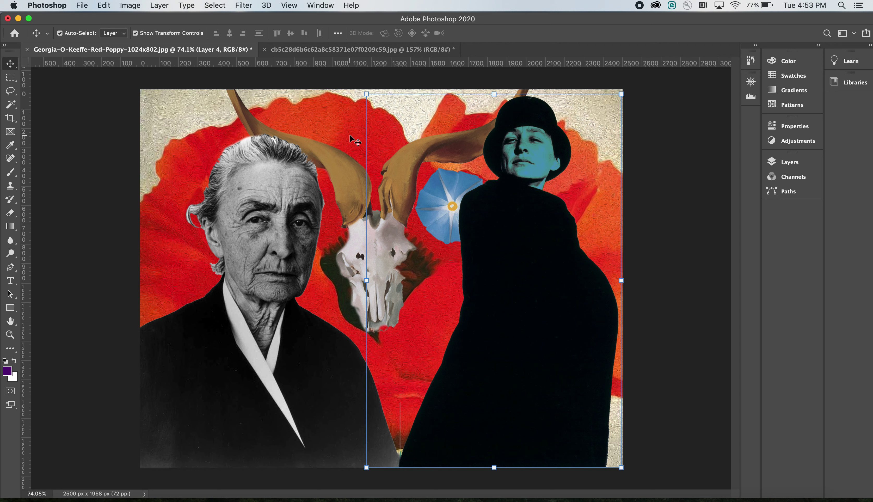
click(792, 163)
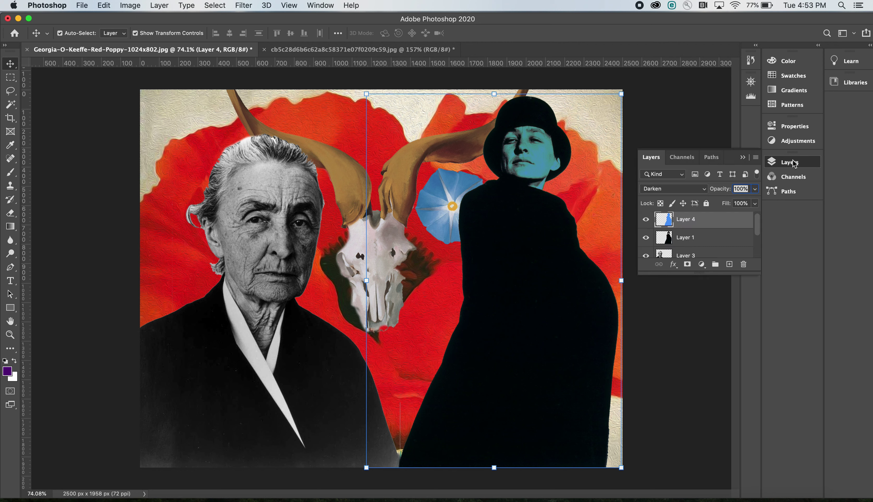
drag(757, 224, 758, 259)
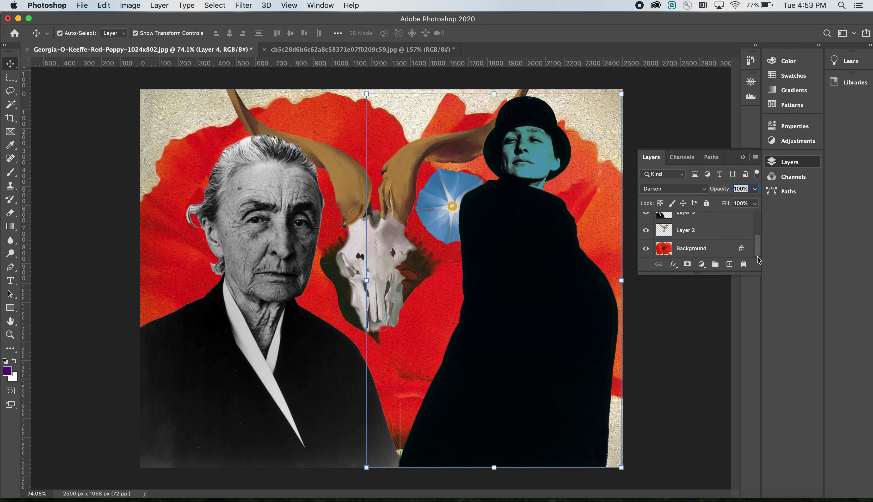
click(646, 249)
click(646, 230)
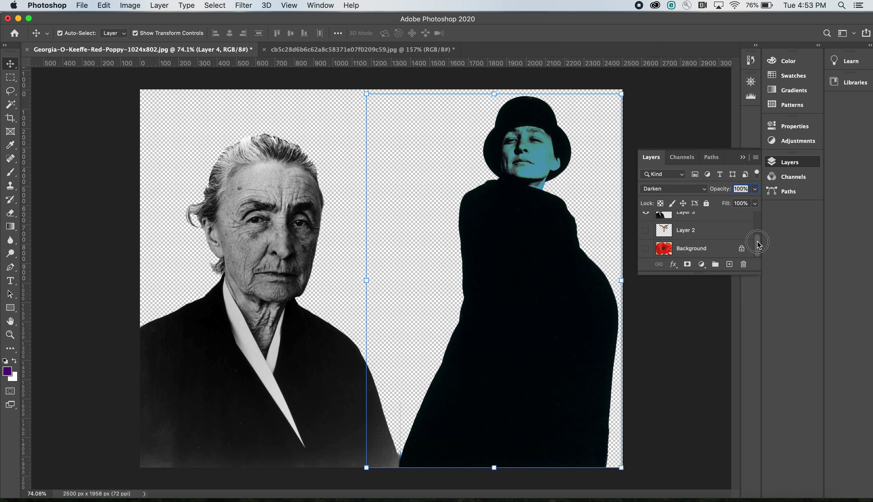
mouse_move(759, 243)
mouse_down()
mouse_move(758, 229)
mouse_move(757, 239)
mouse_up()
click(646, 222)
click(646, 220)
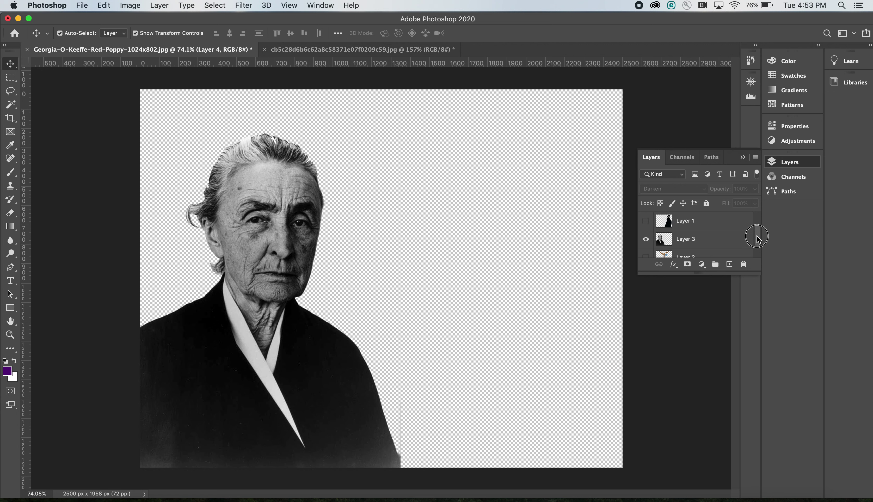
Add a new empty layer directly above the portrait's Layer 3.
click(689, 240)
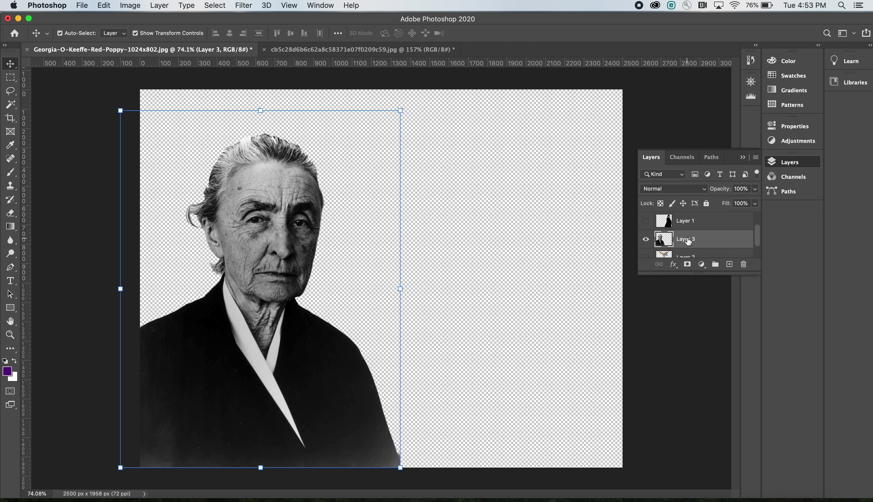
click(729, 264)
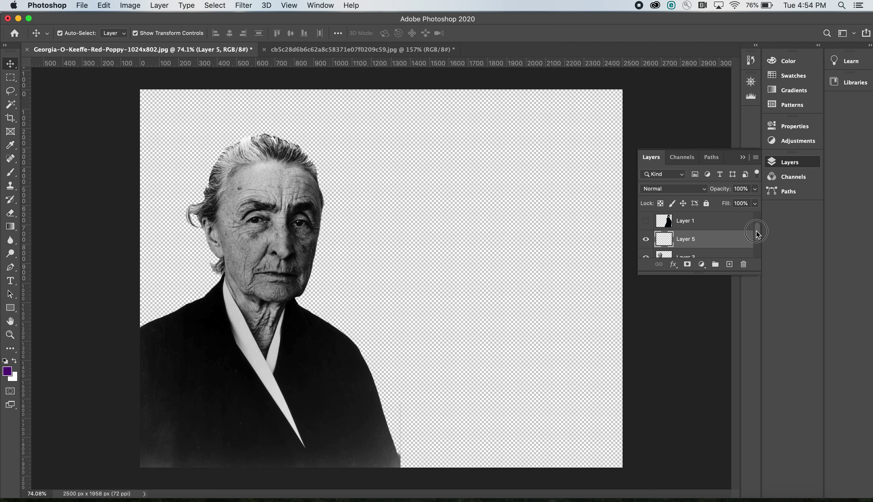
scroll(757, 234, down, 1)
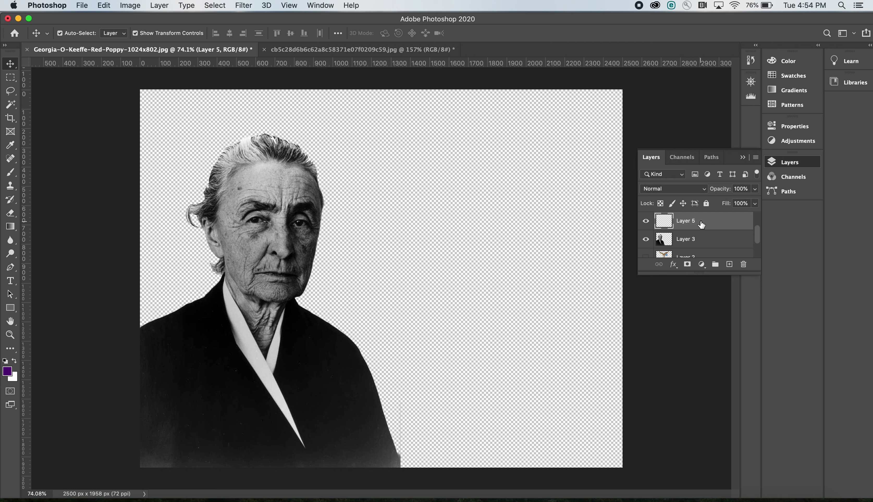
Pick a bright orange with hue 31° and fill the new layer above the portrait with it.
click(104, 6)
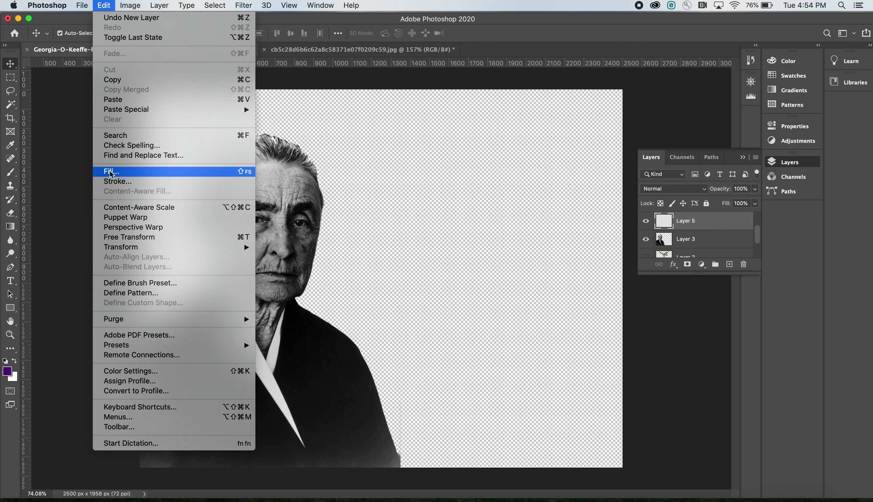
click(110, 173)
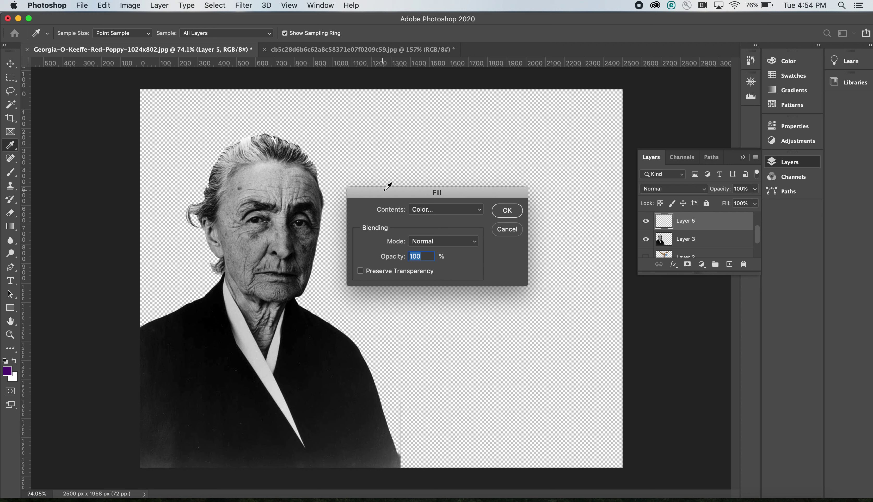
drag(386, 193, 389, 158)
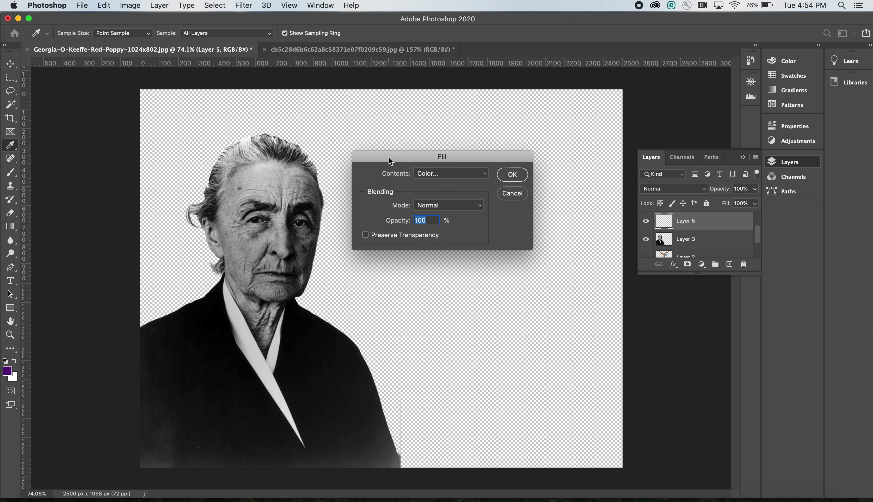
click(451, 172)
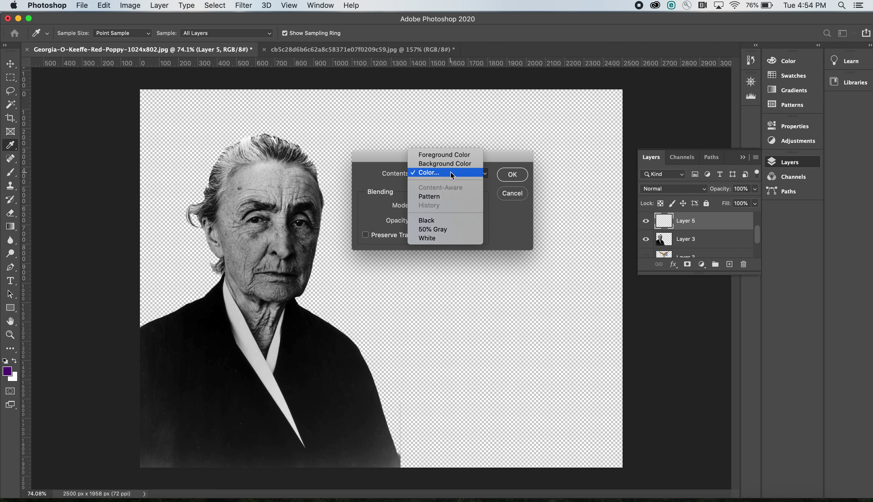
click(451, 172)
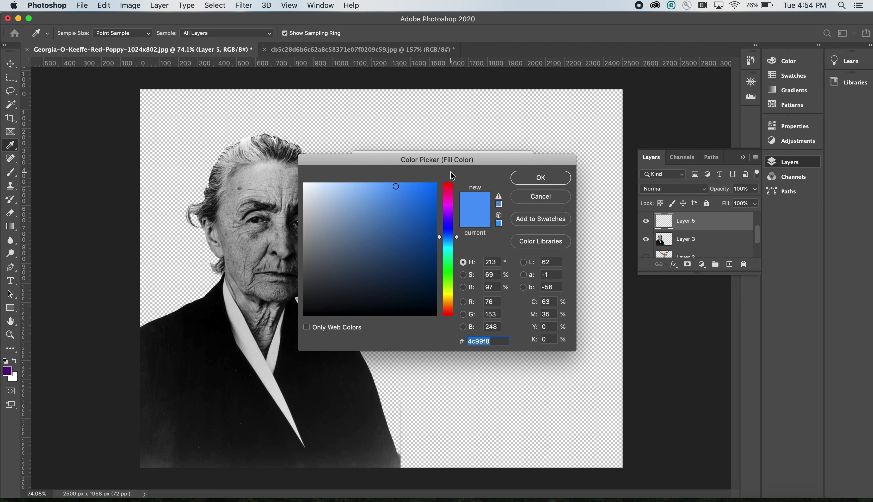
drag(476, 160, 503, 117)
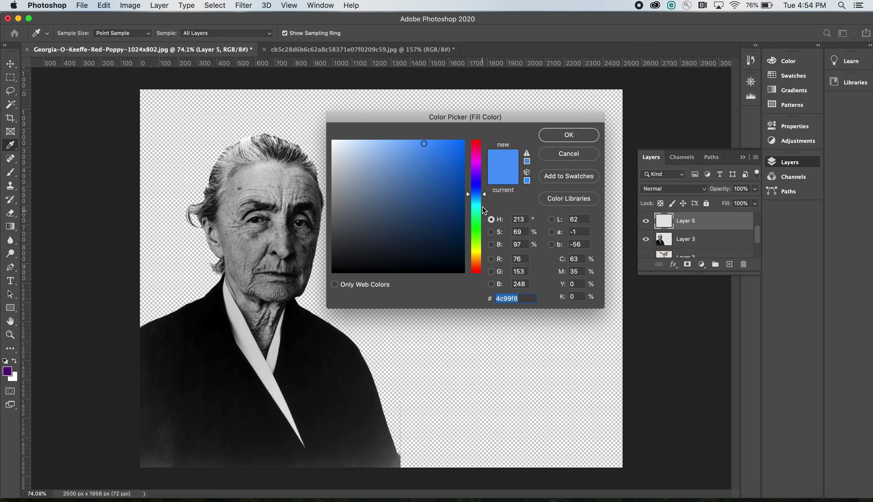
drag(484, 194, 485, 261)
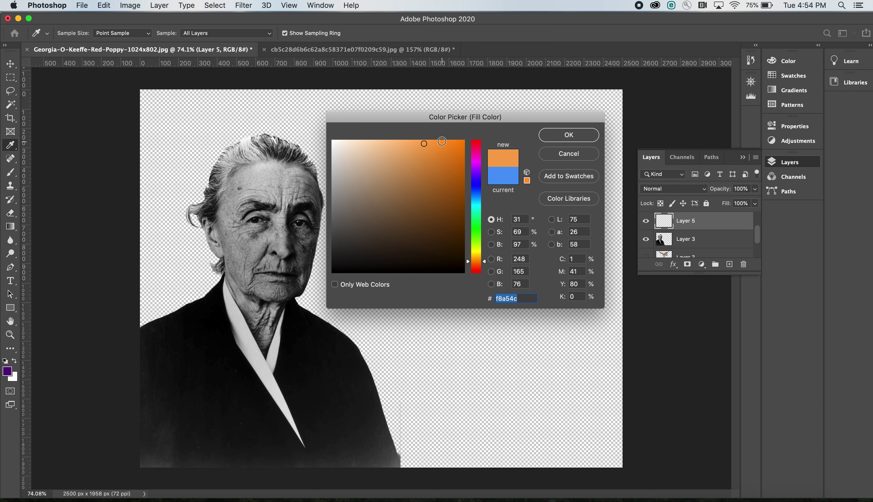
click(548, 135)
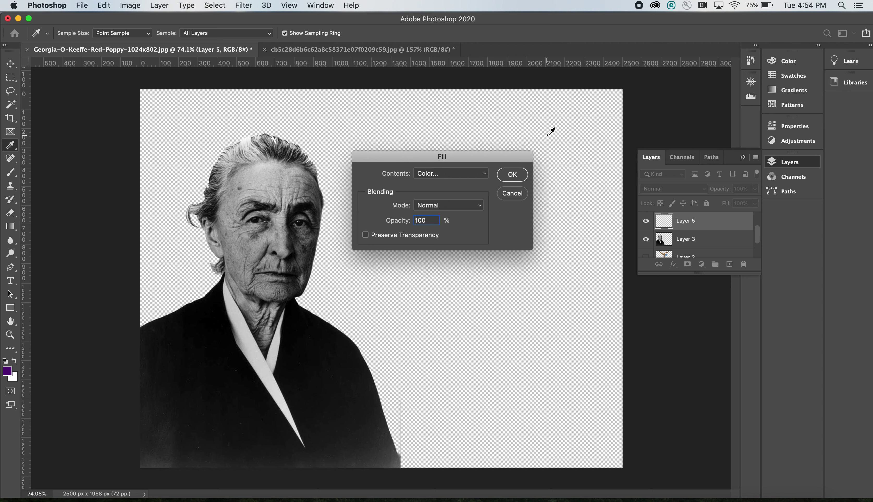
click(513, 174)
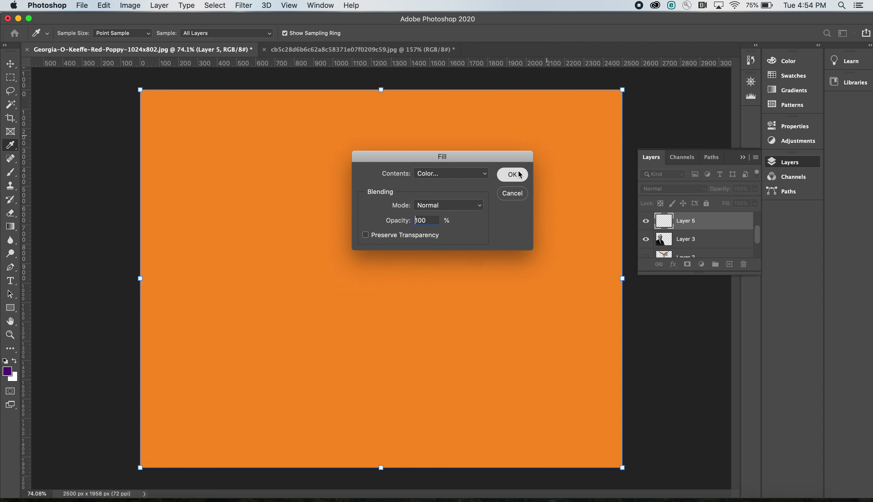
key(v)
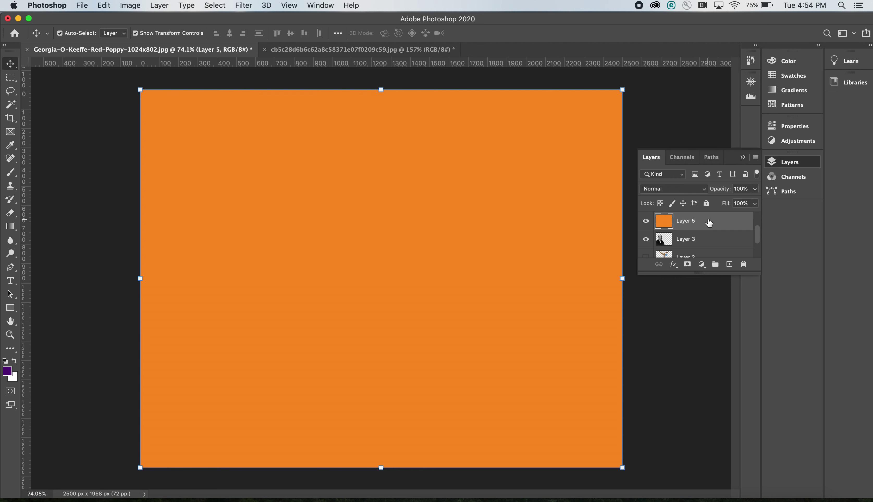
Toggle the orange layer's visibility to compare, and set its blend mode to Overlay.
click(647, 221)
click(647, 222)
click(691, 190)
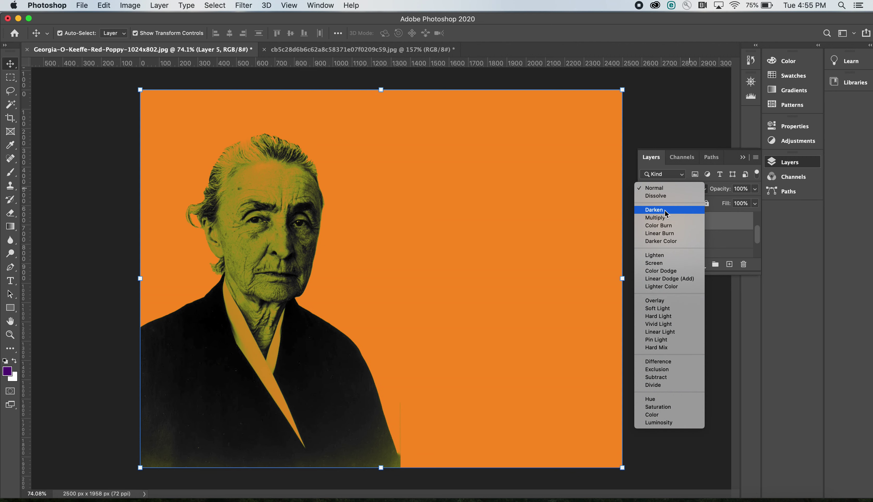
click(668, 303)
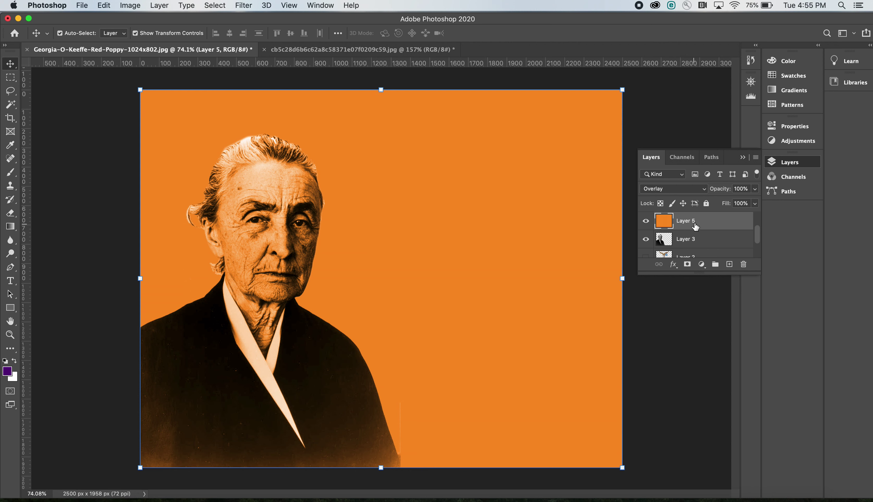
Magic Wand the empty area around the portrait on Layer 3 and cut that area out of the orange Layer 5.
click(706, 240)
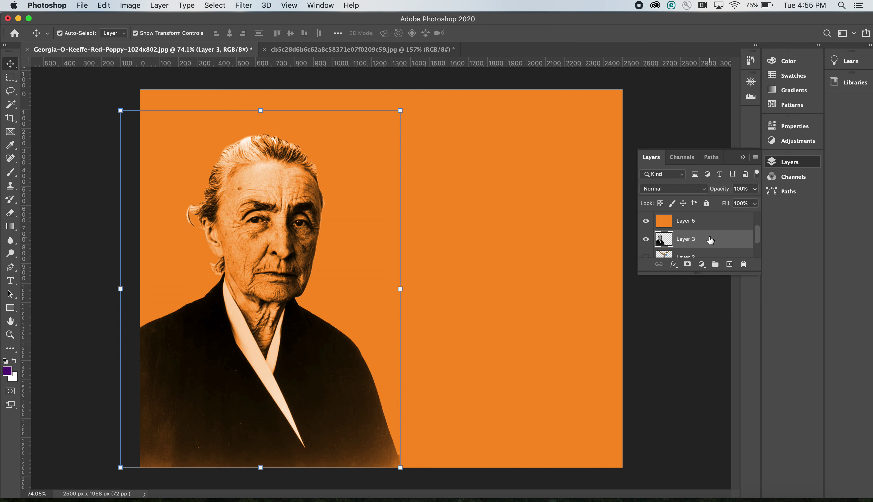
click(10, 104)
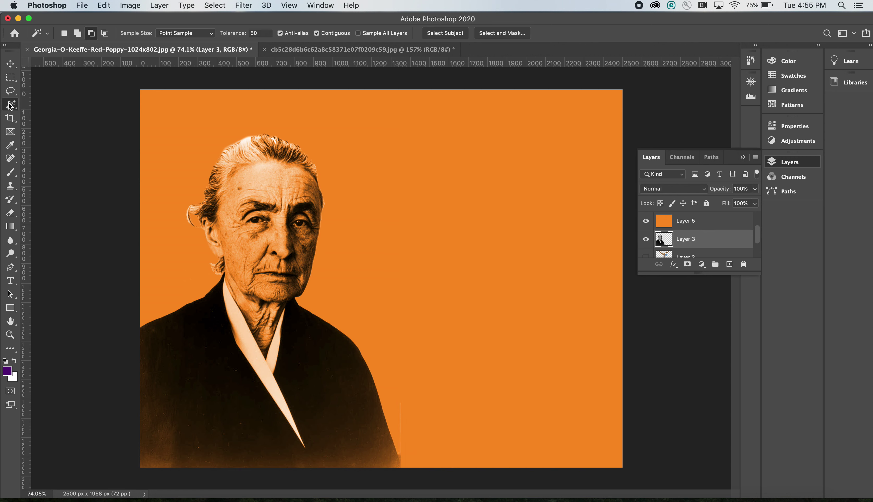
click(392, 245)
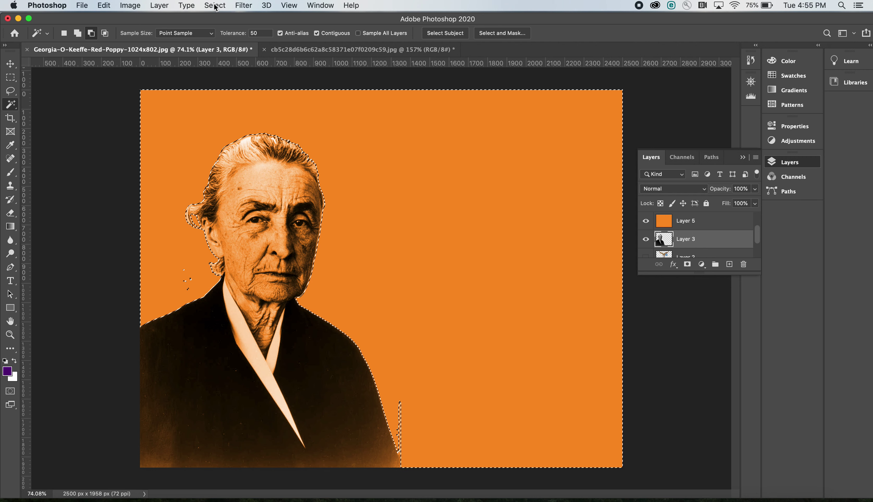
click(688, 220)
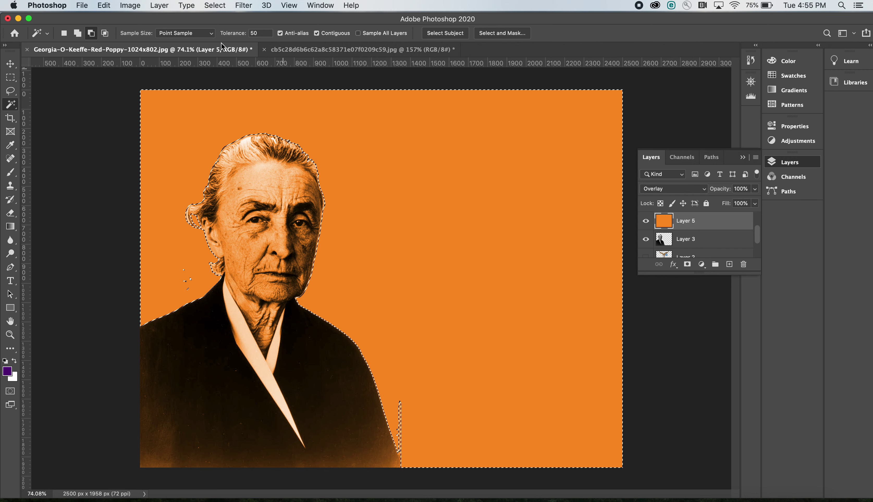
click(111, 9)
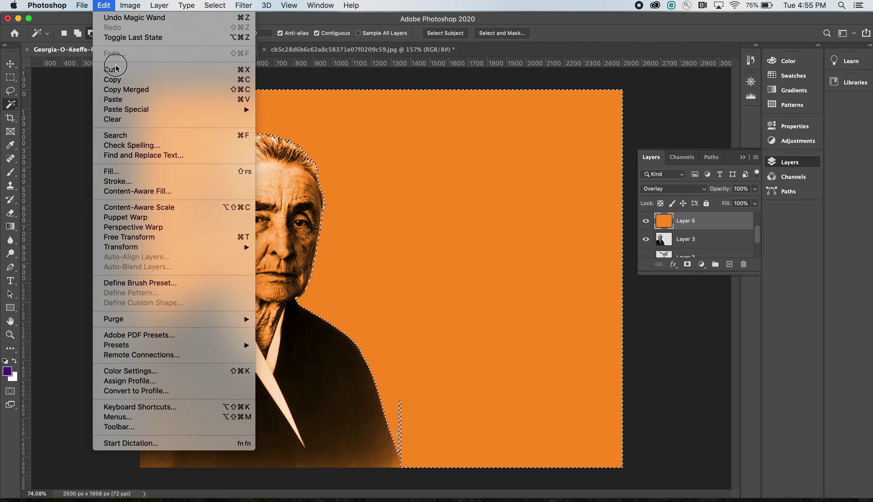
click(111, 69)
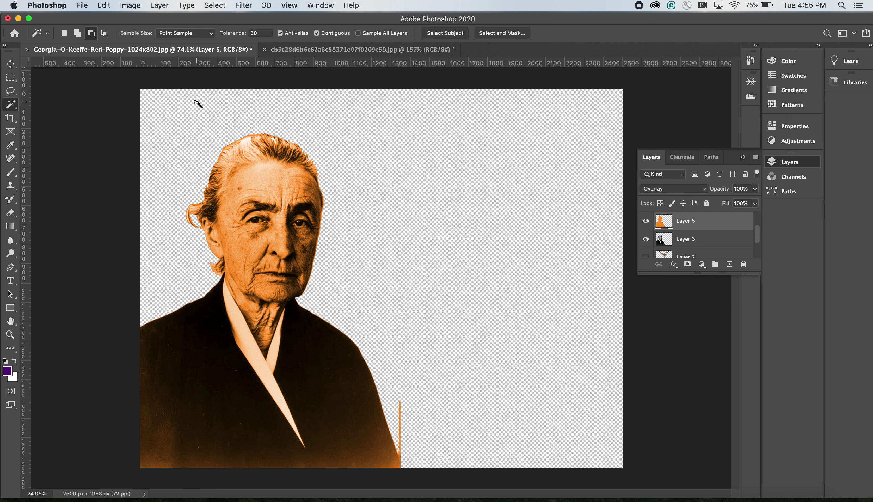
Toggle the portrait's Layer 3 to check the orange shape, and erase the stray vertical orange line beside the shoulder on Layer 5.
click(646, 239)
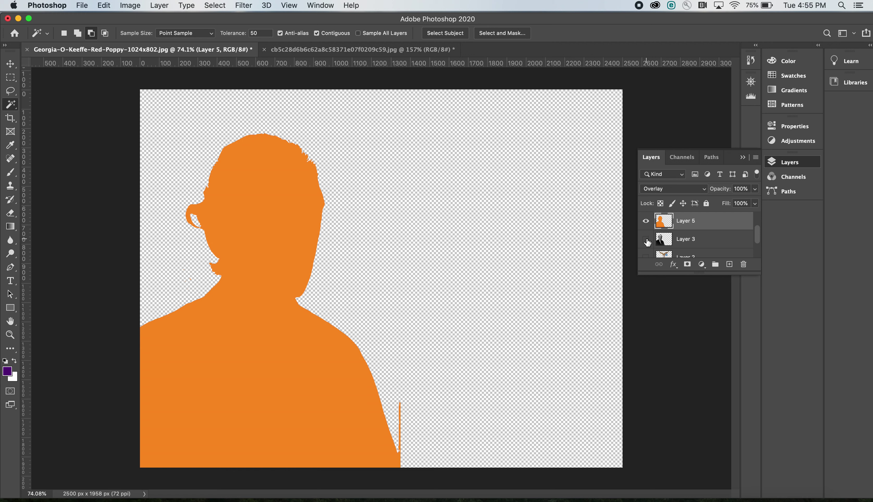
click(647, 240)
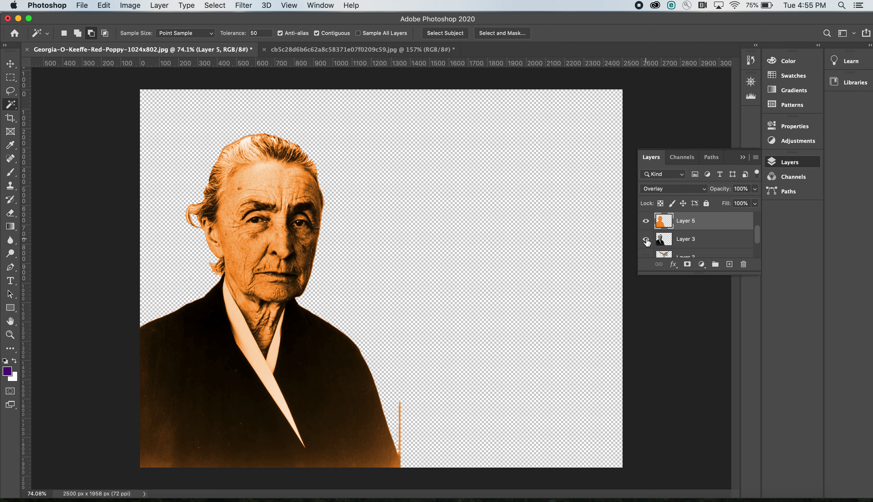
click(646, 240)
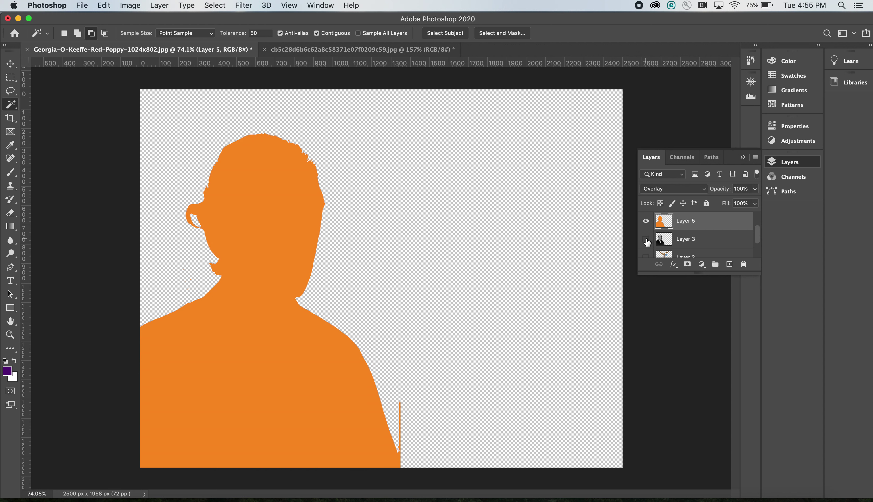
click(646, 240)
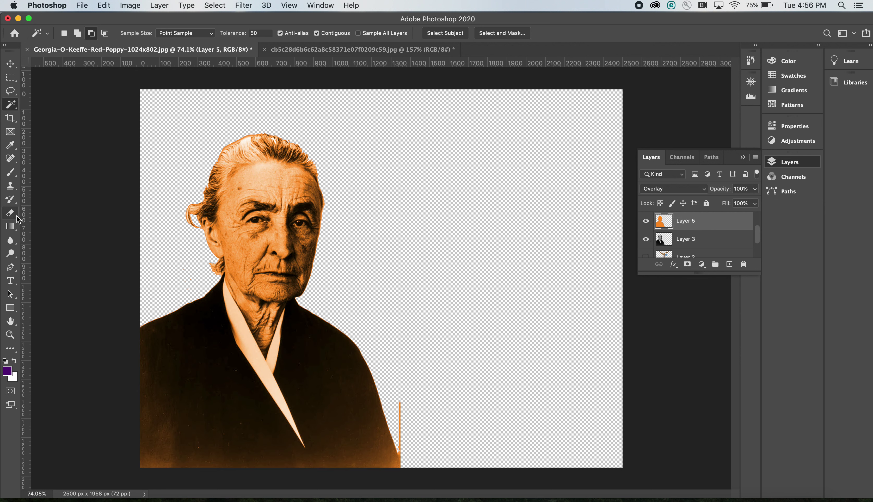
drag(11, 215, 48, 210)
drag(401, 402, 403, 458)
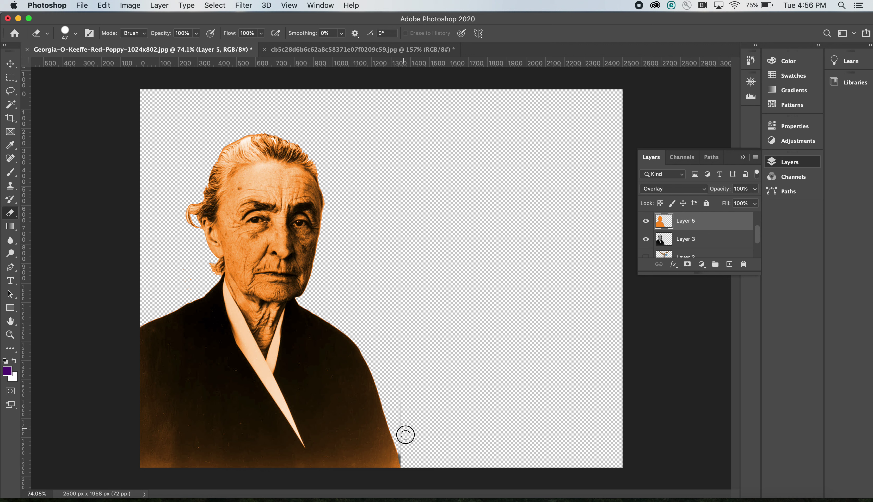
Select Layer 3, make the Background, Layer 2, Layer 4 and Layer 1 visible, and activate the Move tool.
click(698, 243)
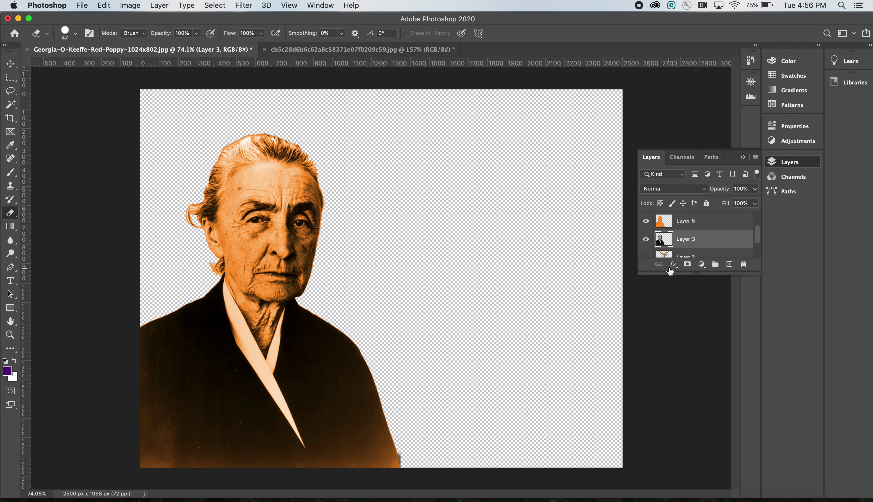
scroll(756, 239, down, 2)
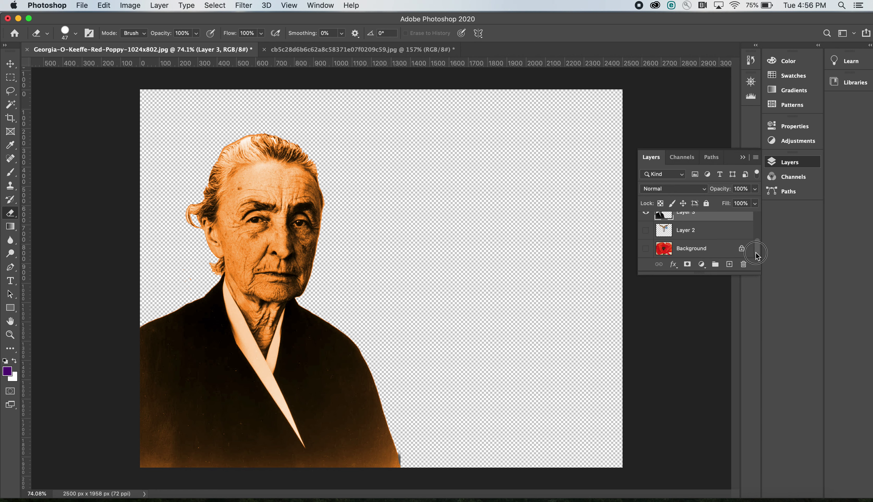
click(646, 247)
click(646, 230)
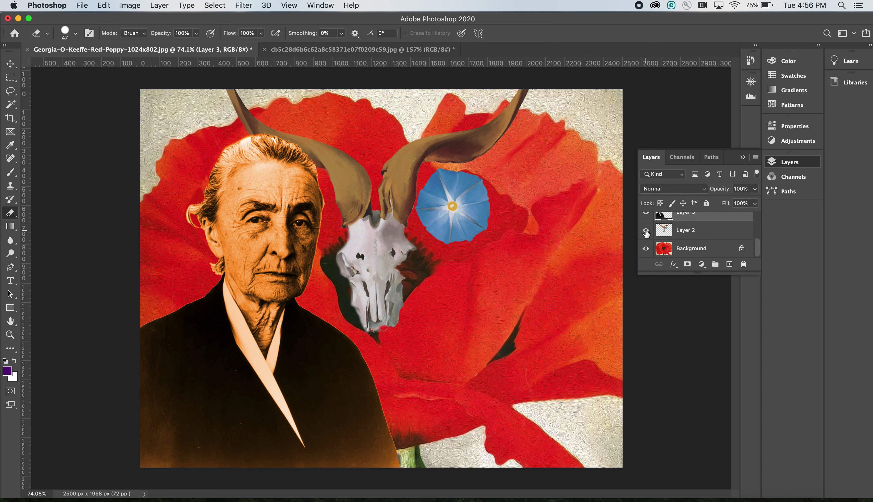
drag(756, 243, 757, 213)
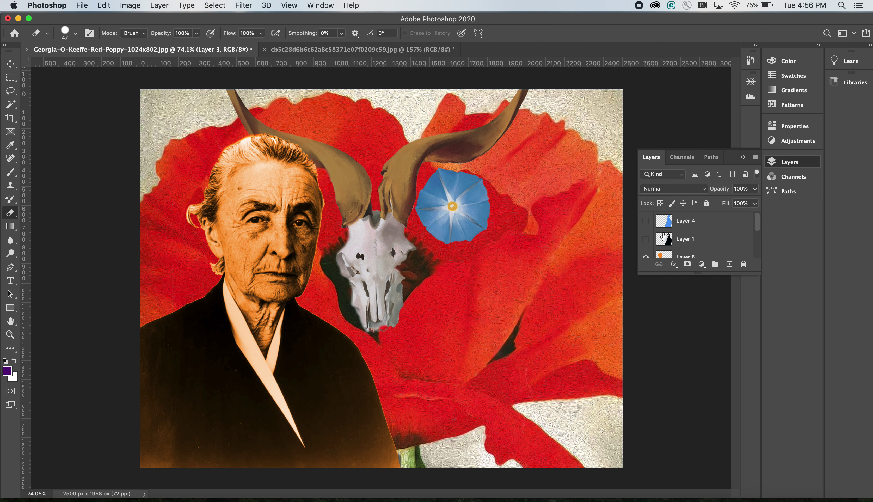
click(646, 222)
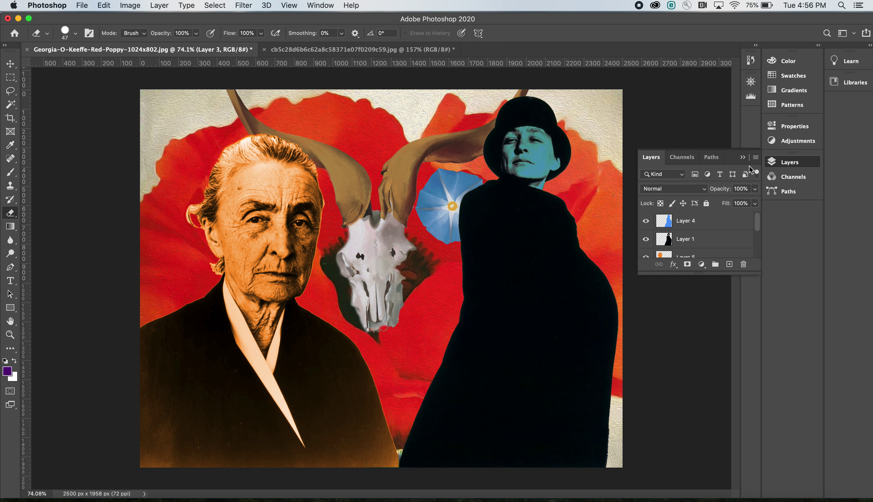
click(744, 159)
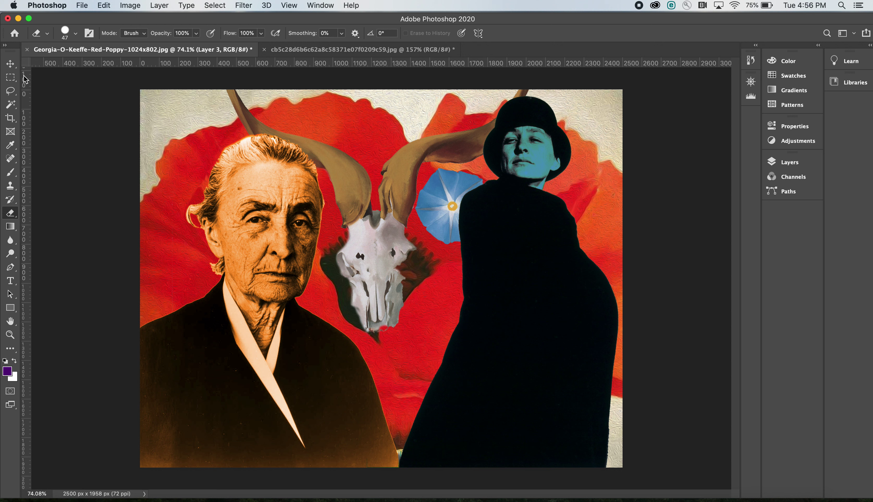
click(11, 63)
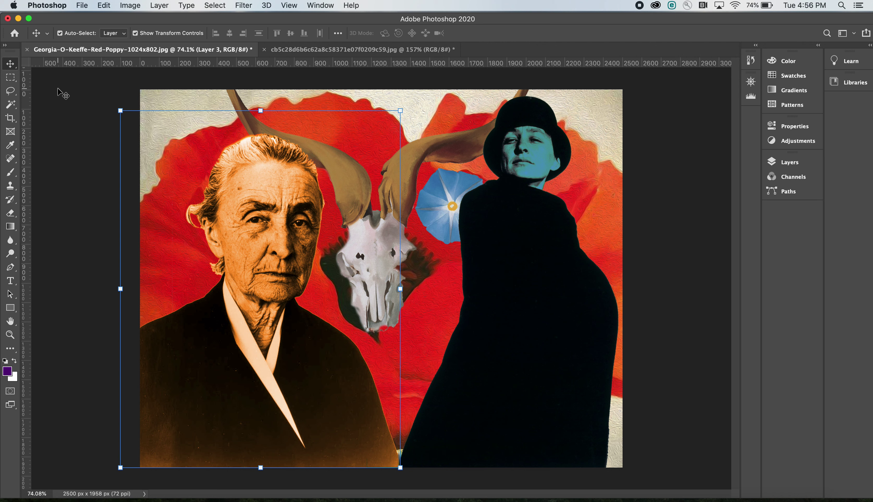
Start a Save As of the collage and choose to save it on the computer.
click(83, 7)
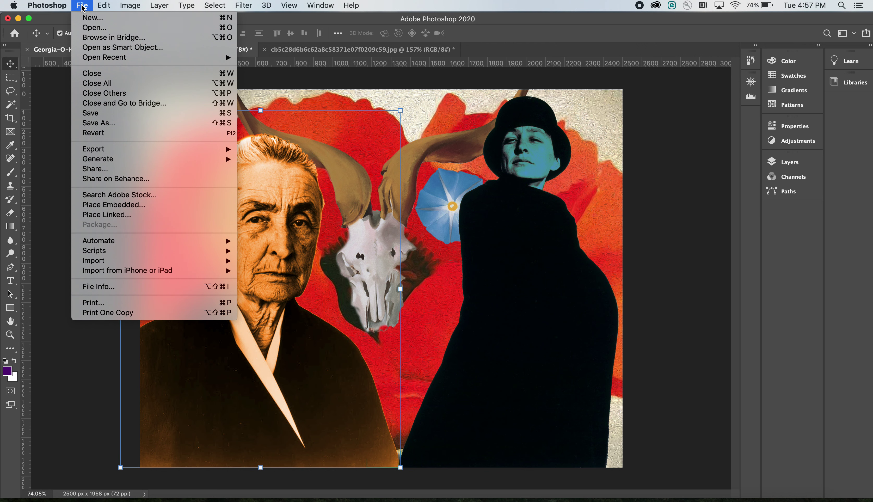
click(91, 124)
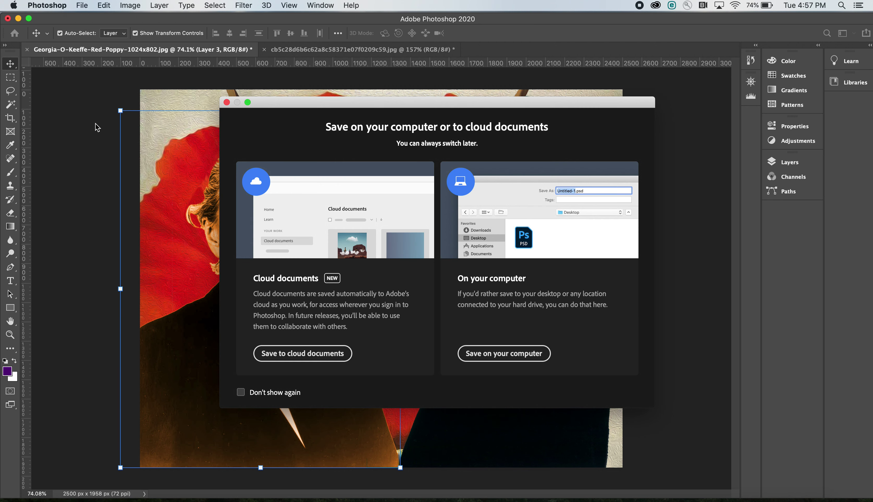
drag(419, 101, 450, 84)
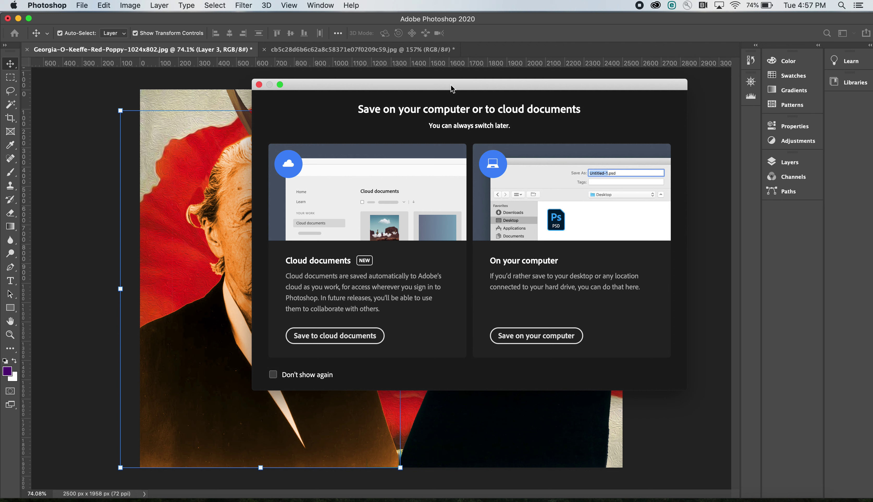
click(549, 337)
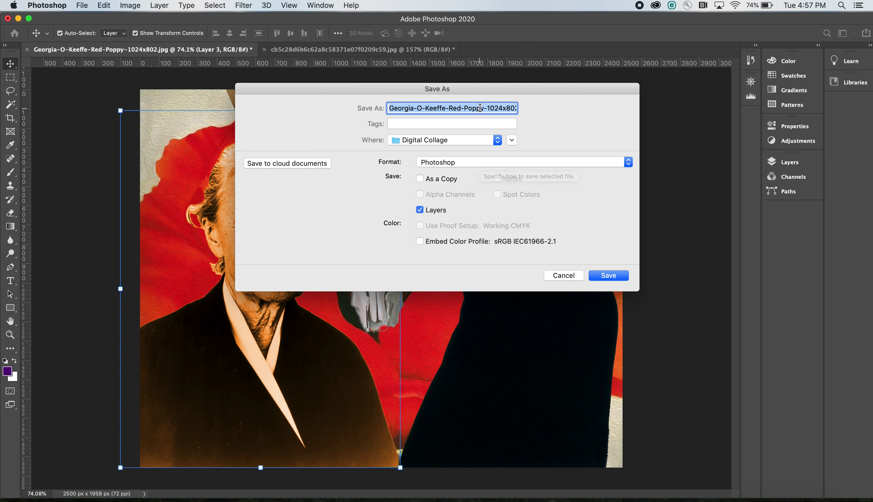
Clear the suggested file name and set the file format to JPEG for saving in the Digital Collage folder.
drag(498, 108, 363, 110)
key(BackSpace)
key(BackSpace)
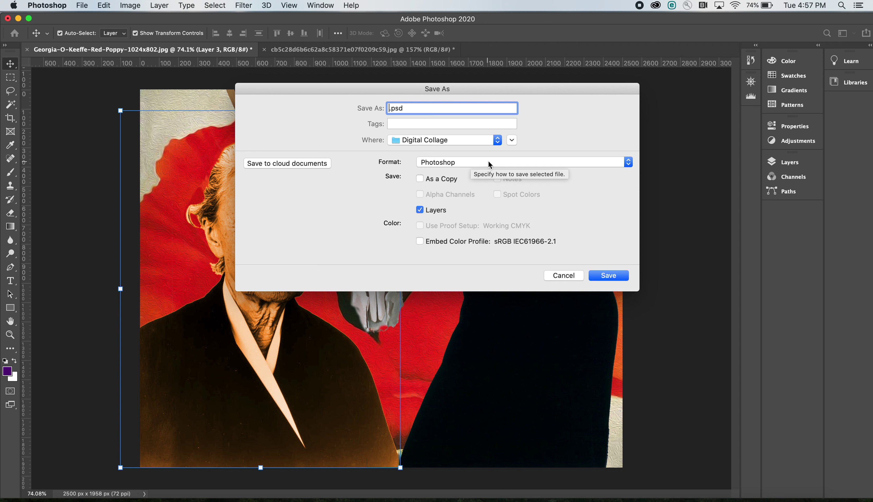
click(519, 162)
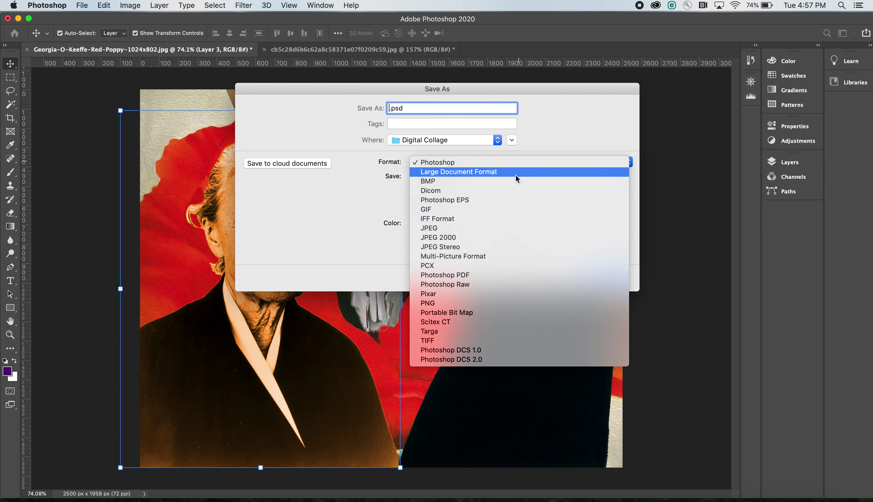
click(511, 163)
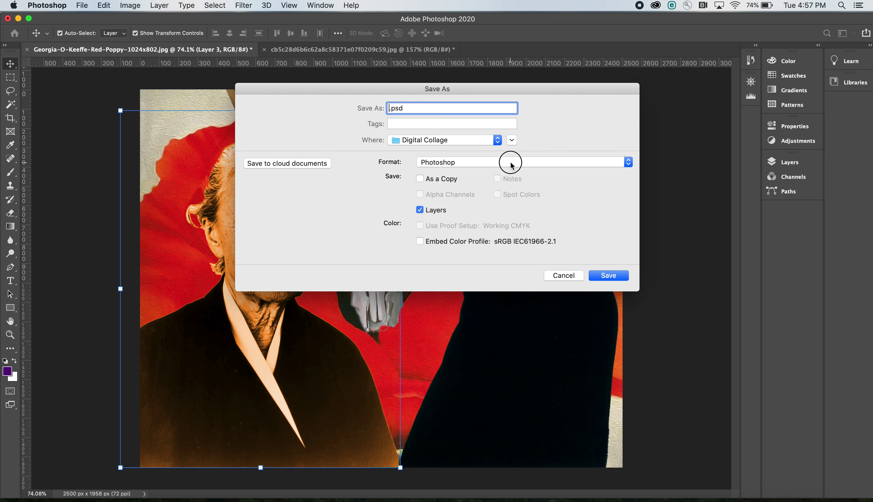
click(511, 162)
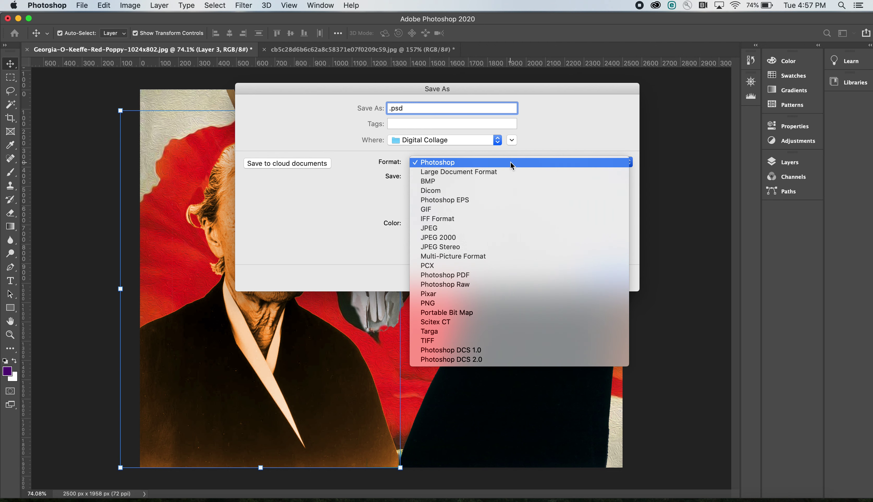
click(507, 228)
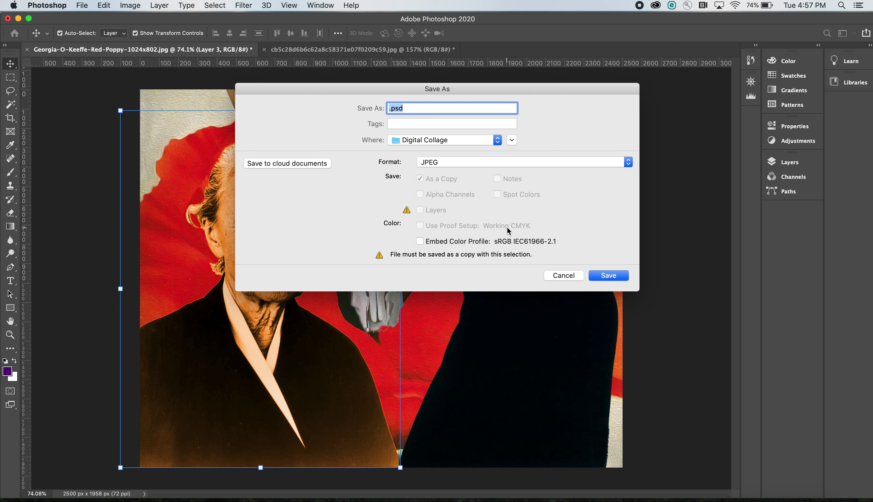
Give the JPEG copy a file name beginning with "okeefe" and save it at Maximum quality 12 with the Progressive format option.
drag(409, 109, 378, 109)
text(okeefe composi)
key(BackSpace)
key(BackSpace)
click(454, 162)
click(454, 162)
text(.jp)
click(609, 275)
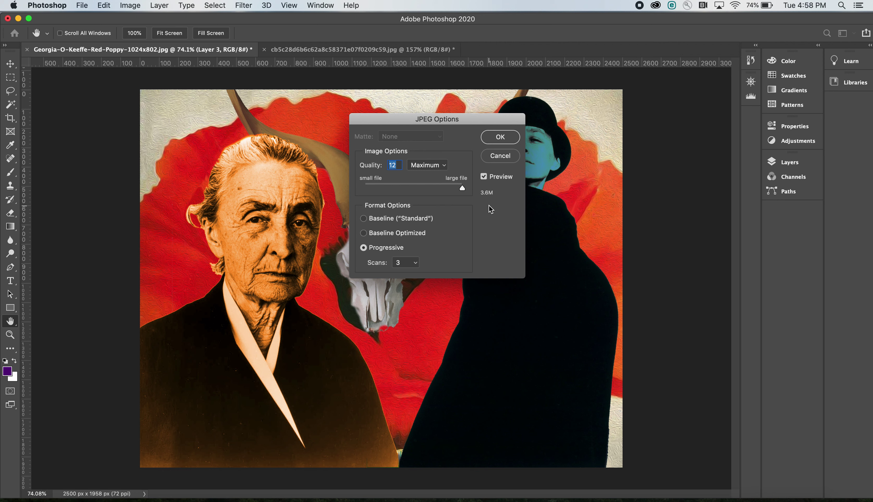
click(493, 138)
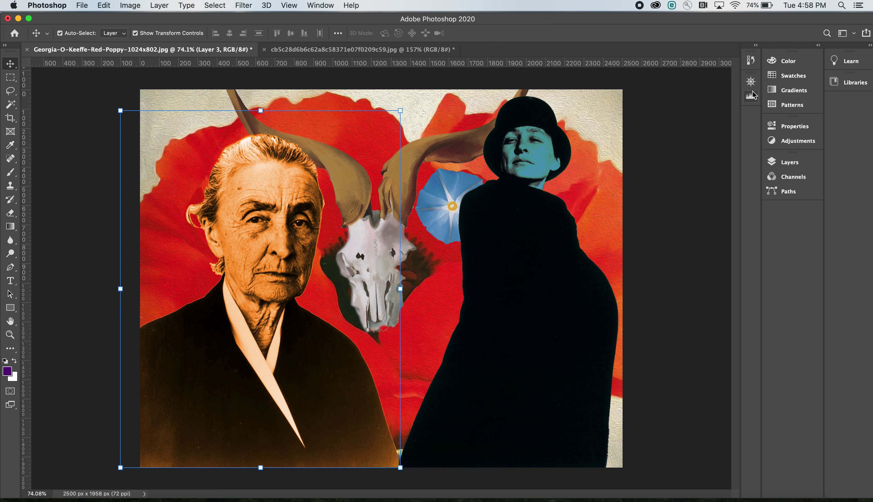
Select the Background layer and collapse the layer list to leave the full collage in view.
click(787, 163)
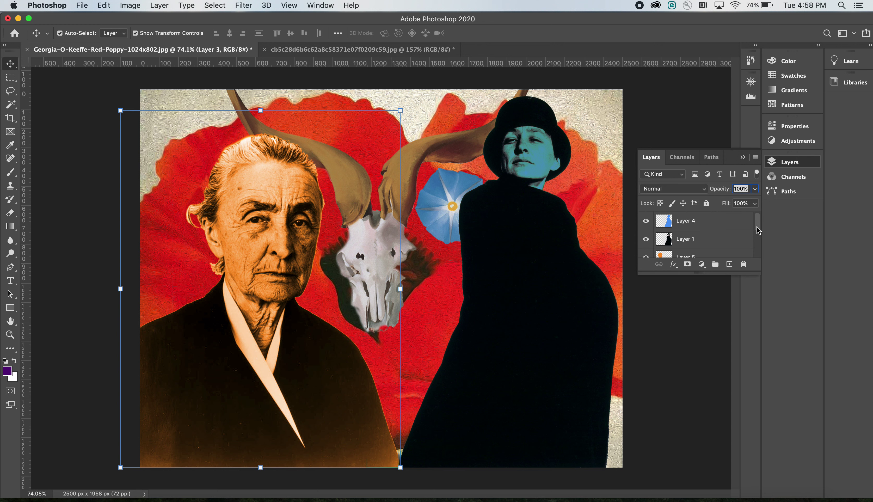
drag(758, 227, 760, 254)
click(702, 254)
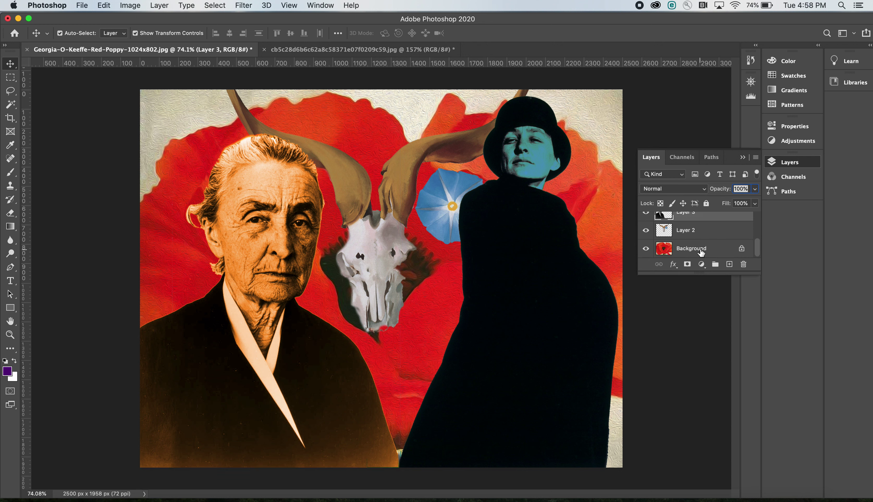
click(741, 158)
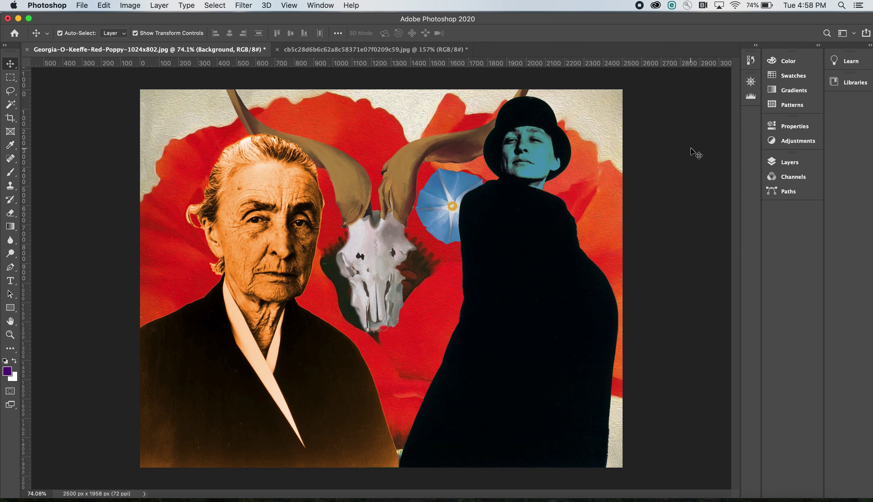